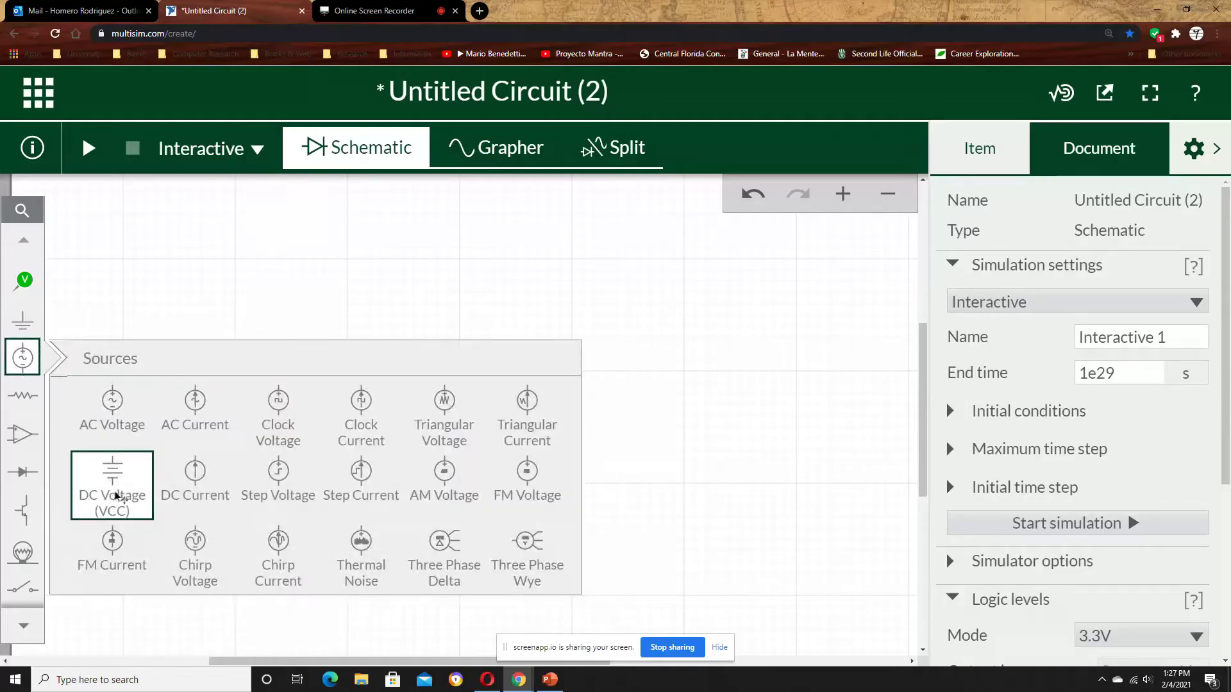
# Place a DC voltage source on the schematic and change its value from 5V to 12V
pyautogui.click(110, 484)
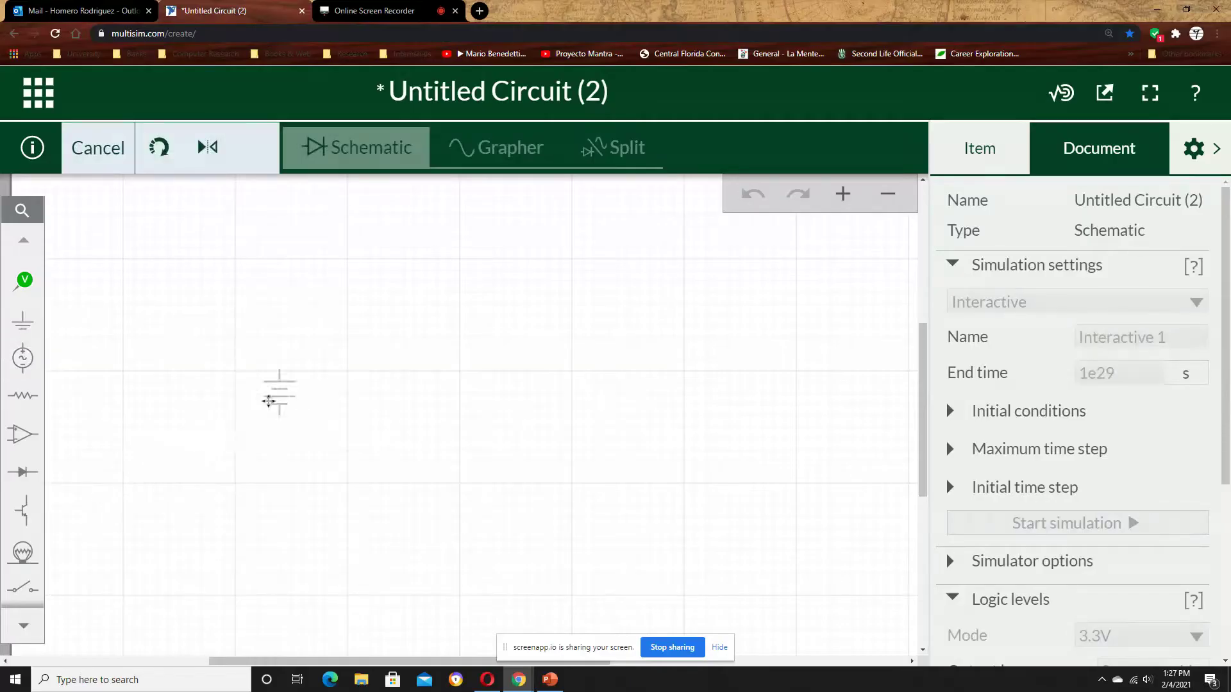
pyautogui.click(236, 392)
pyautogui.click(274, 411)
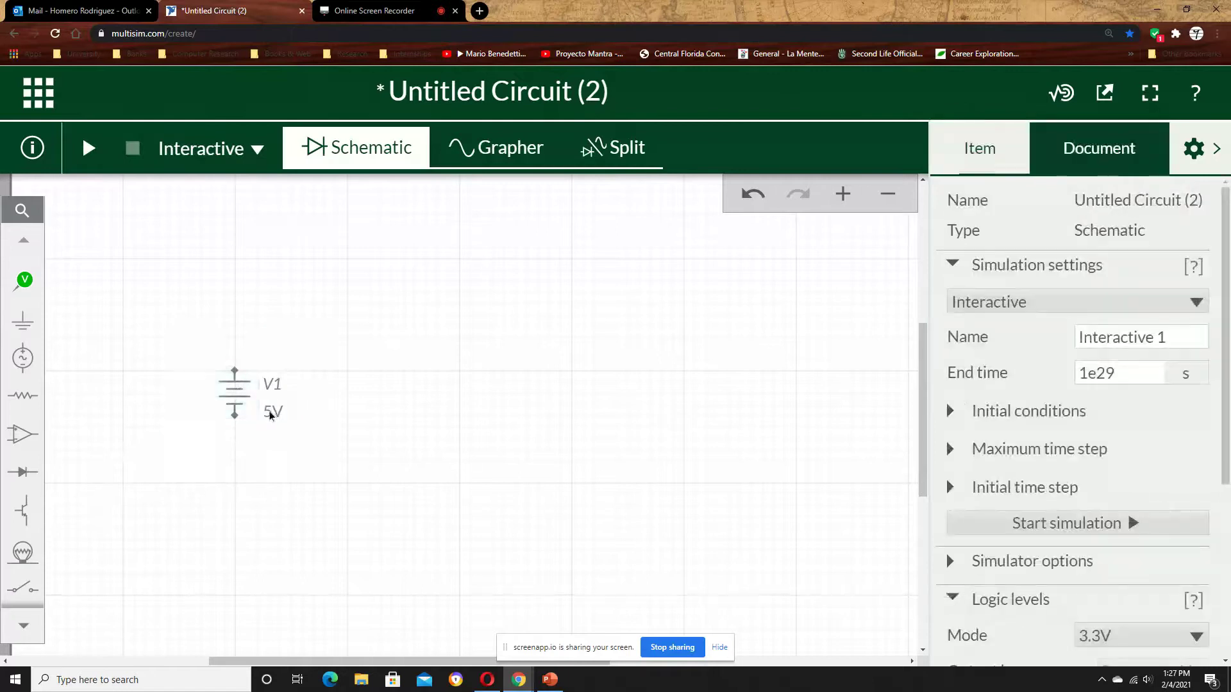
pyautogui.click(274, 411)
pyautogui.click(282, 442)
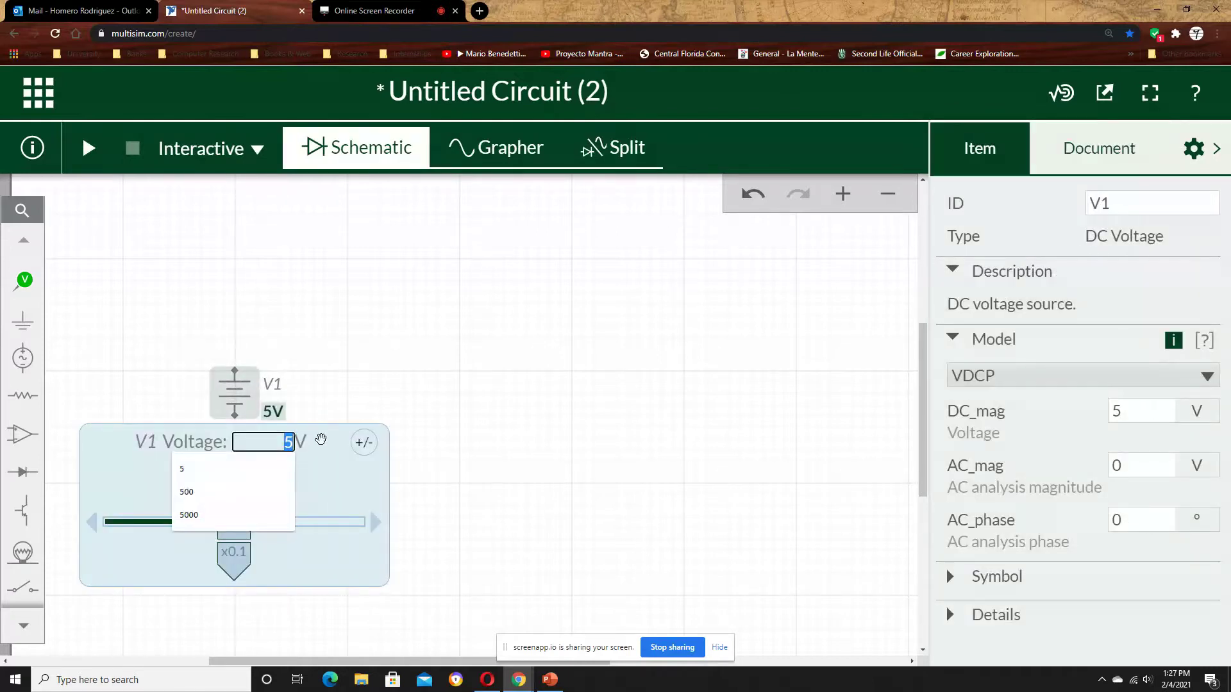
pyautogui.write('12')
pyautogui.click(372, 392)
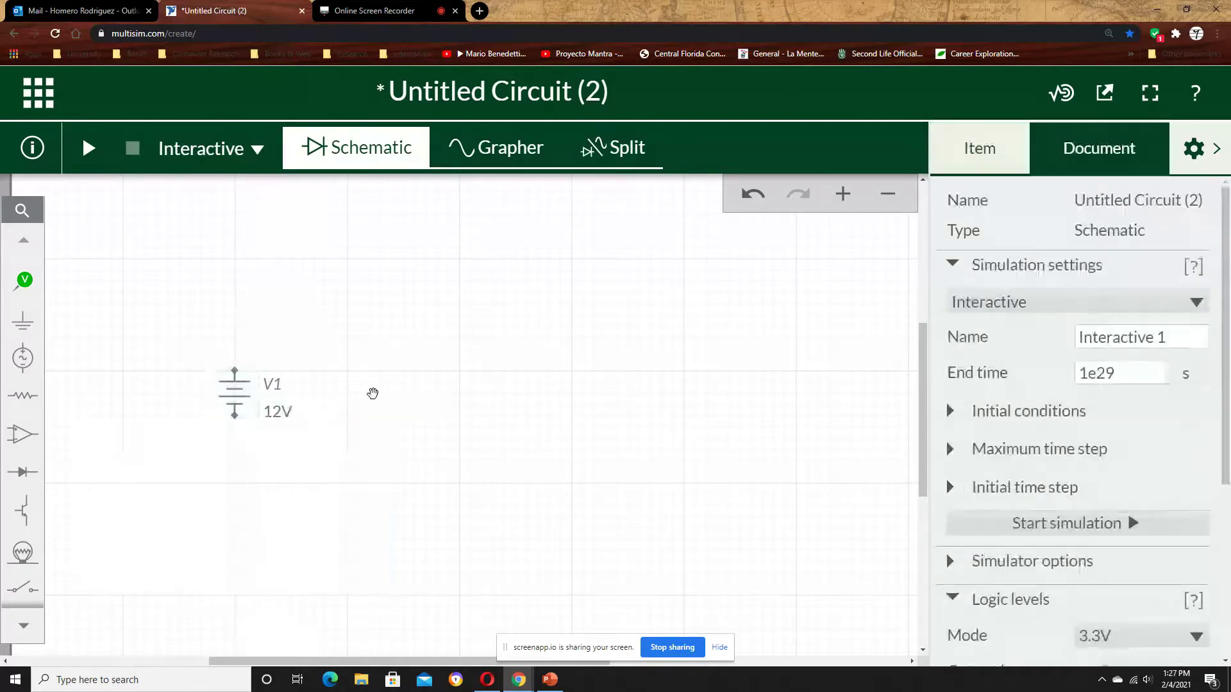
# Rename the voltage source from V1 to Vin
pyautogui.click(277, 384)
pyautogui.click(276, 384)
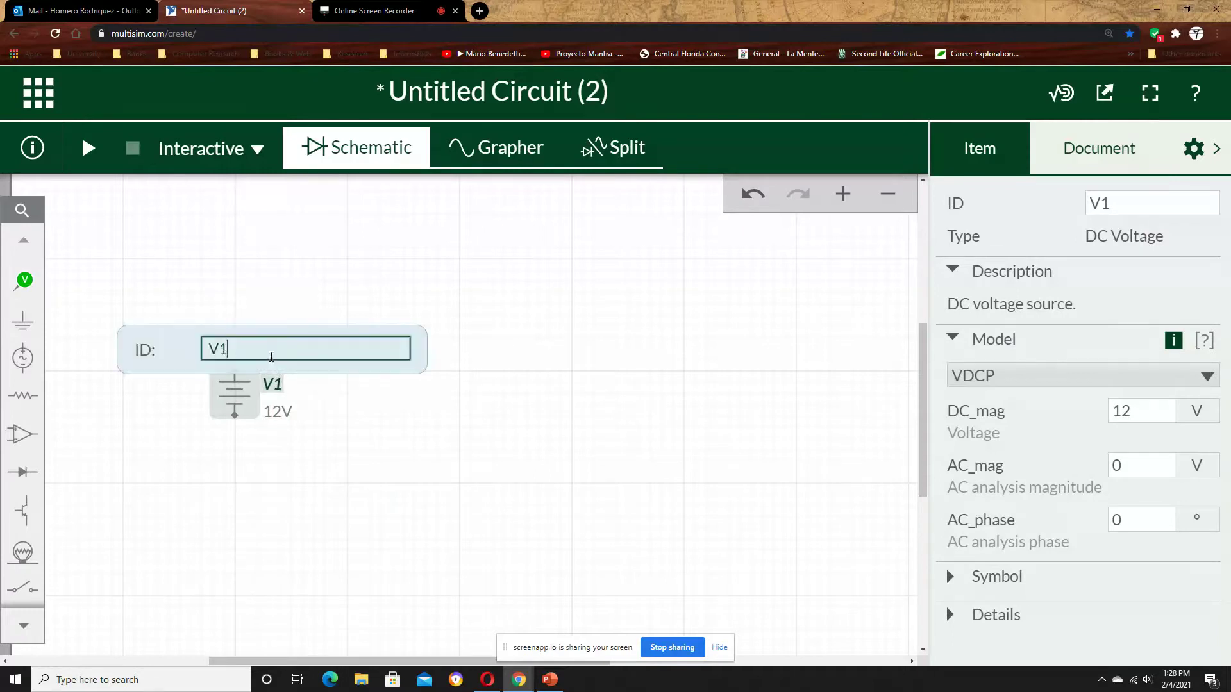
pyautogui.click(277, 359)
pyautogui.click(306, 261)
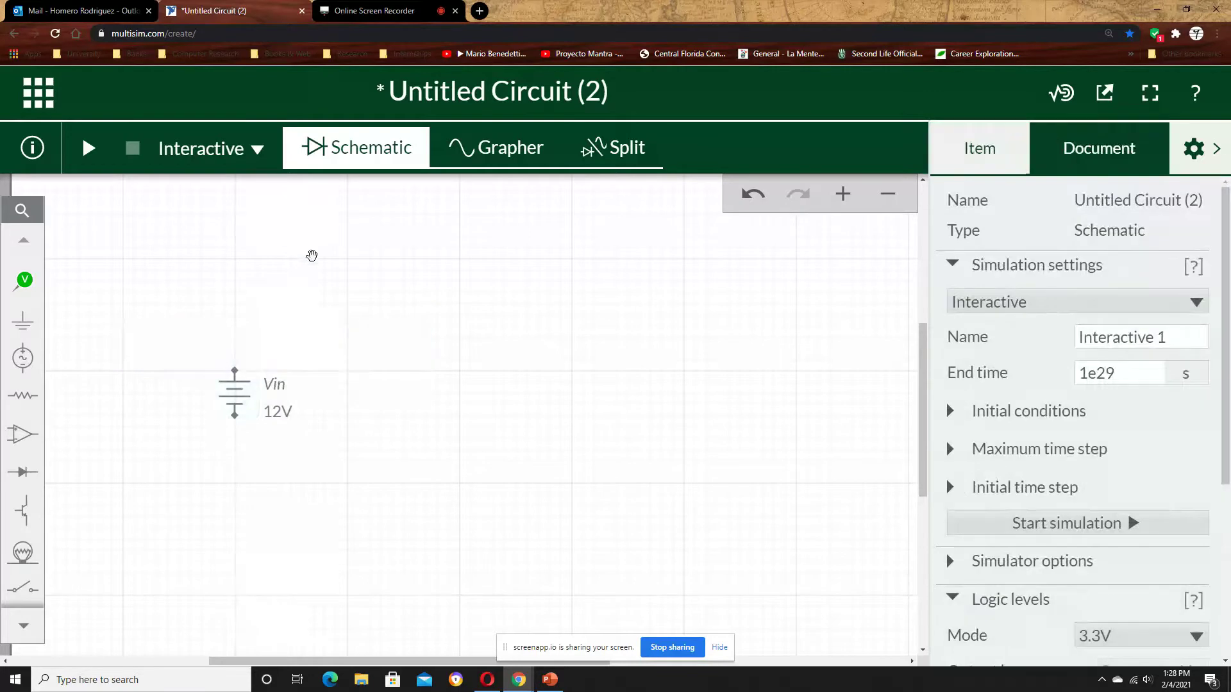
# Place resistor R1 above right of Vin and wire Vin's top terminal to it
pyautogui.click(23, 395)
pyautogui.click(115, 440)
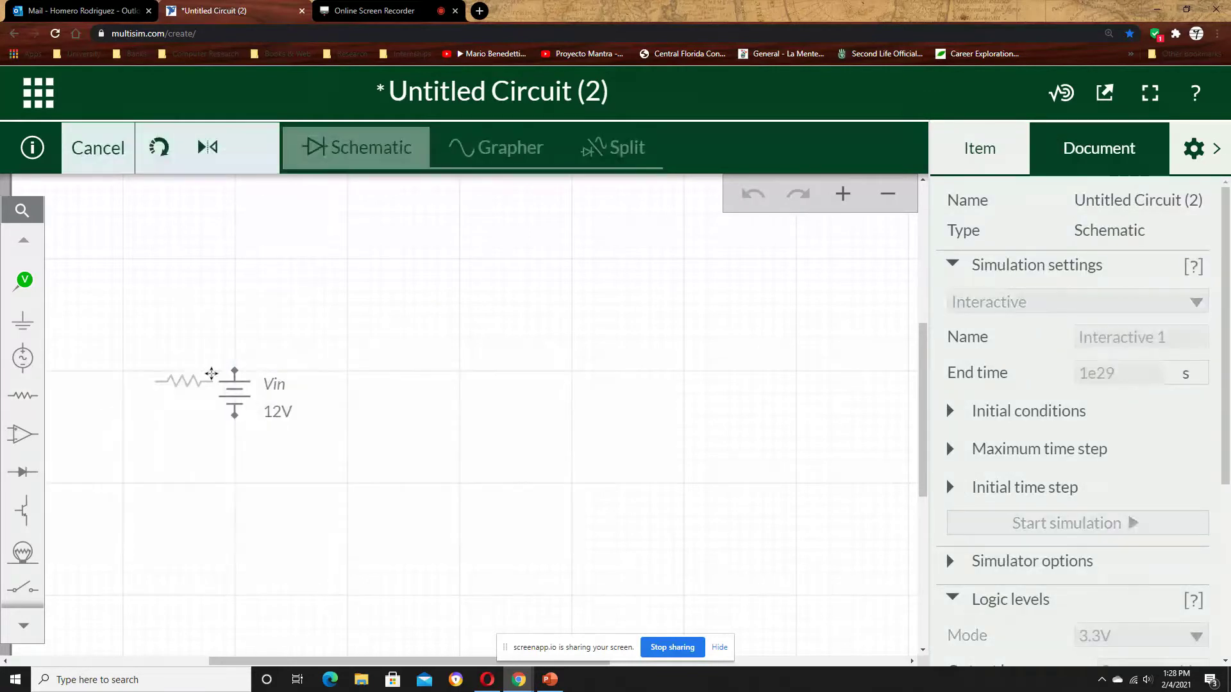
pyautogui.click(369, 289)
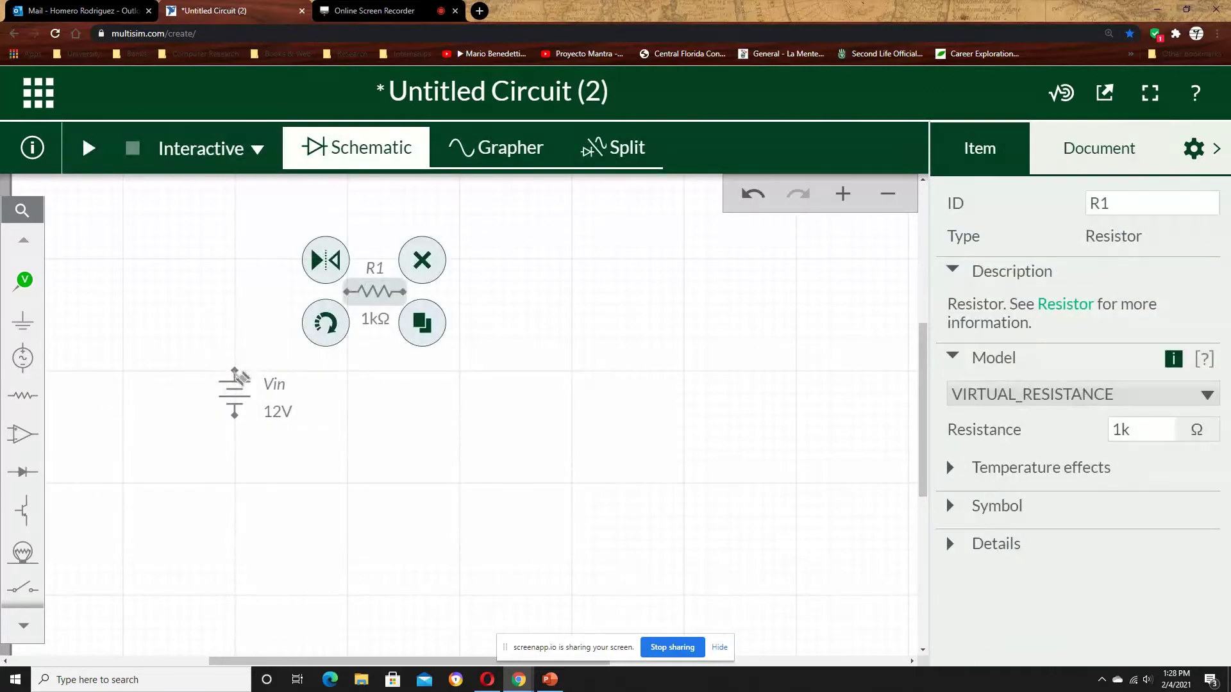
pyautogui.click(234, 370)
pyautogui.click(347, 292)
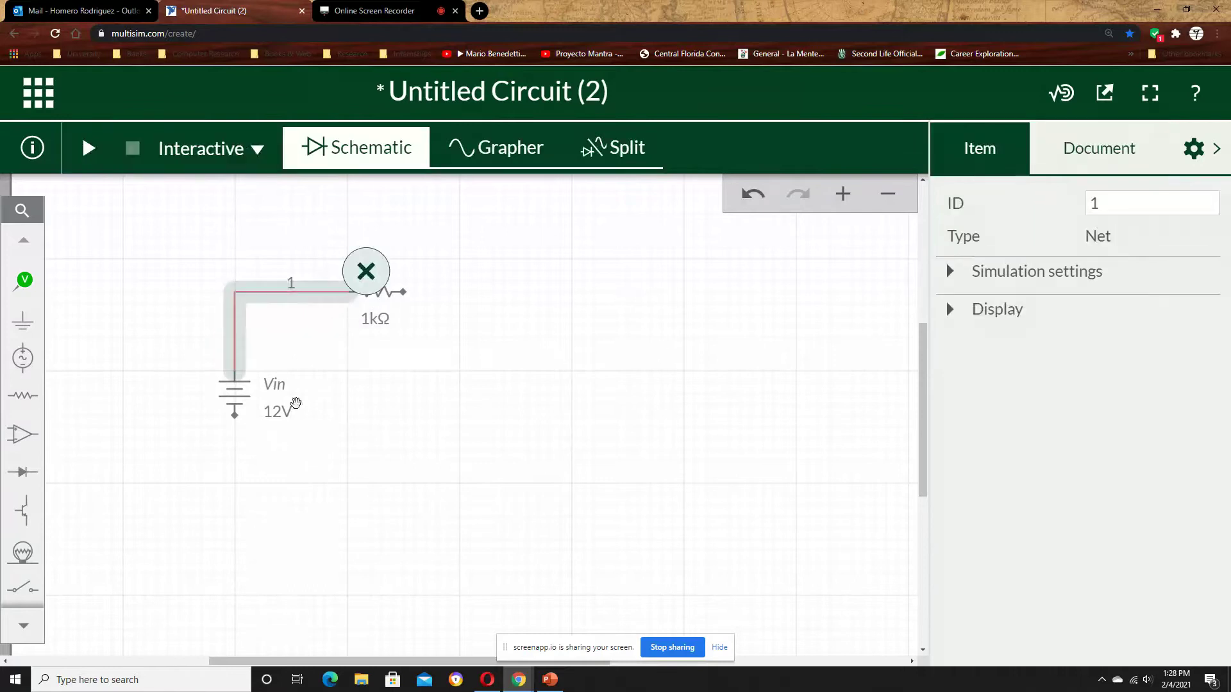
pyautogui.click(374, 386)
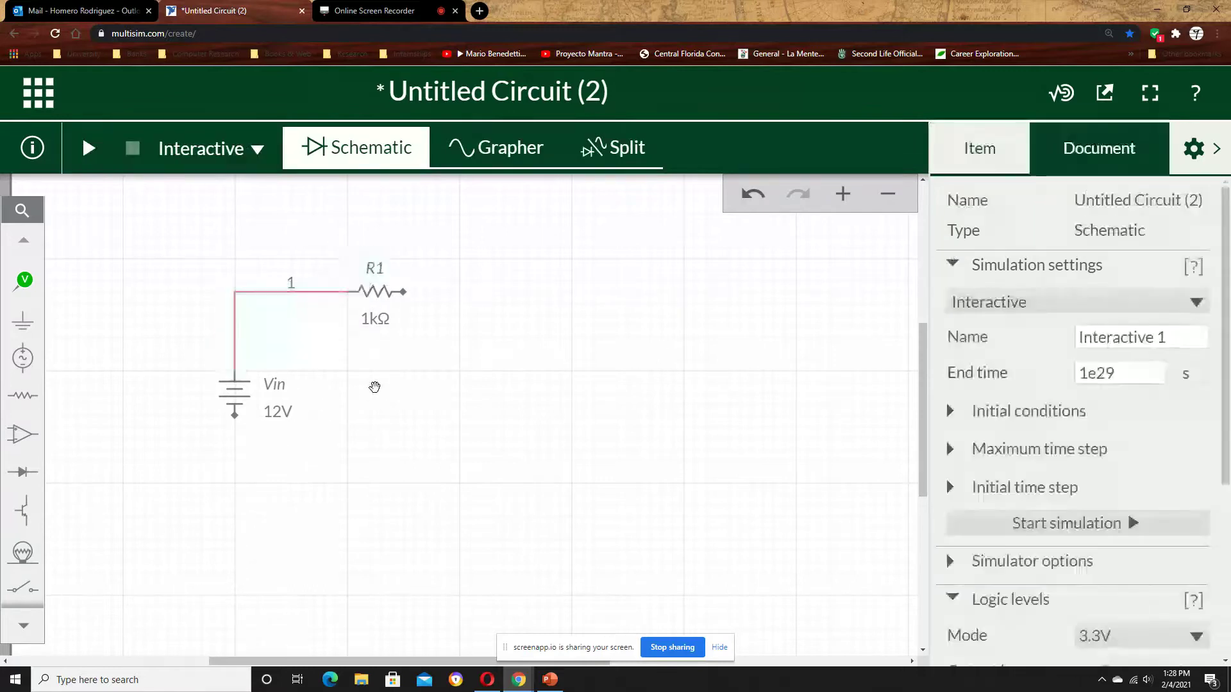
# Place resistor R2 right of R1 and wire R1 to R2
pyautogui.click(24, 395)
pyautogui.click(111, 445)
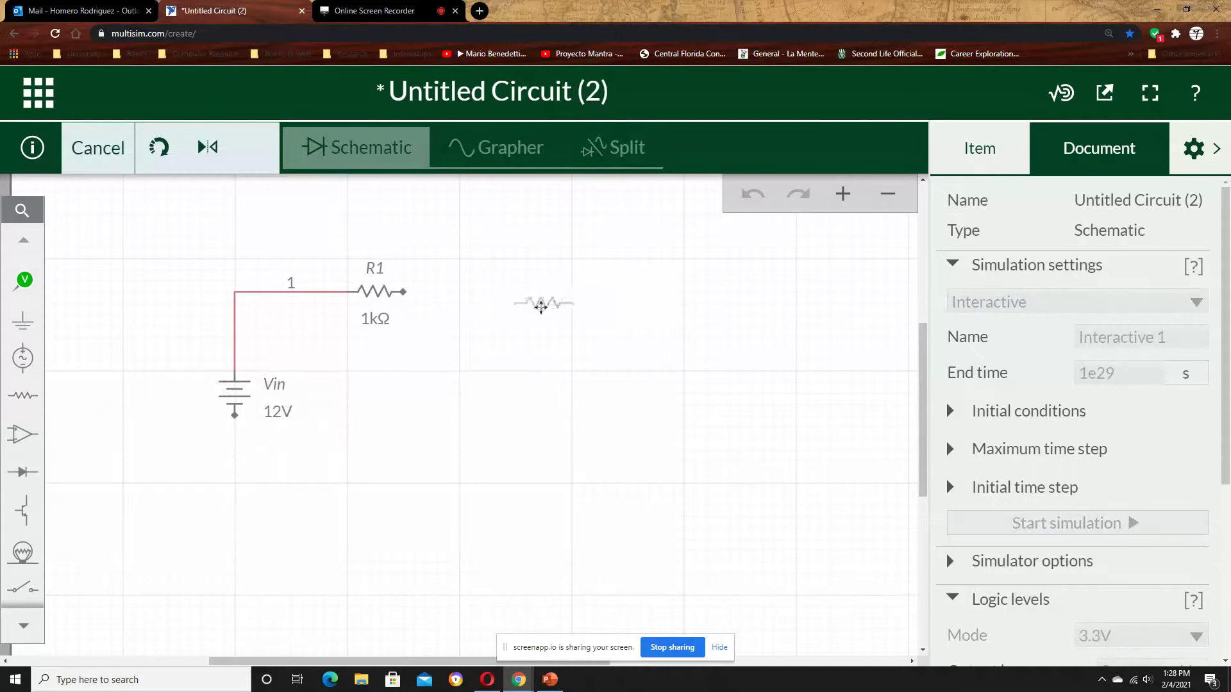
pyautogui.click(537, 296)
pyautogui.click(403, 291)
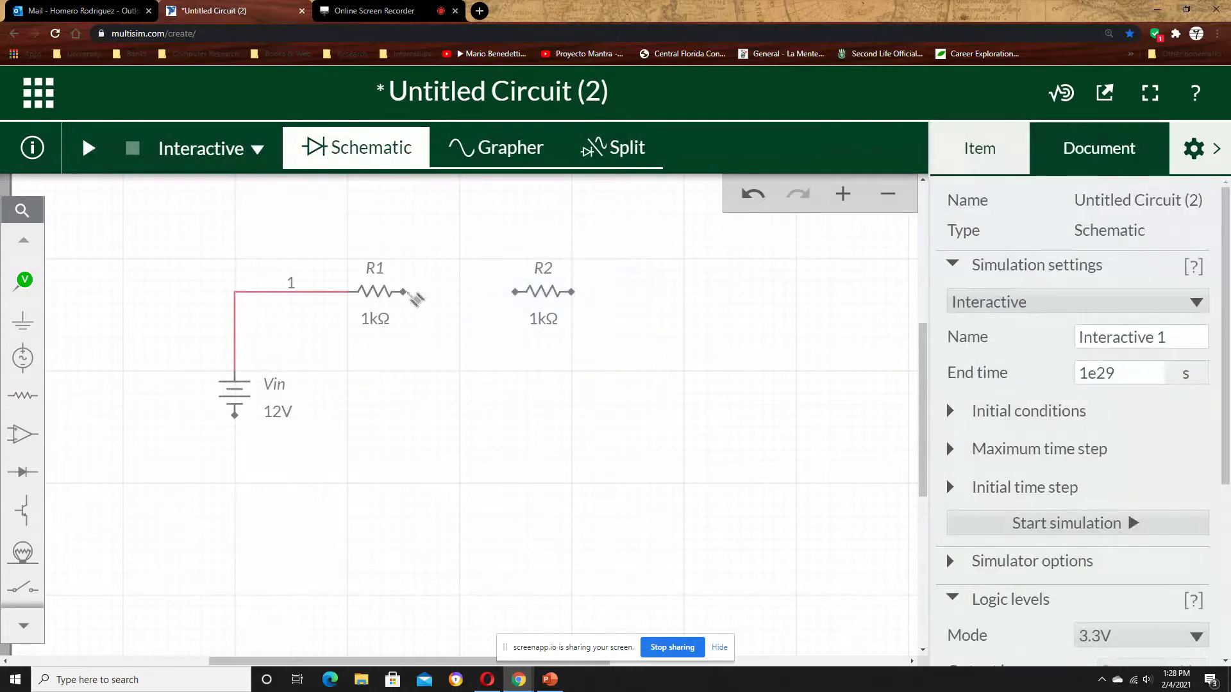
pyautogui.click(516, 292)
pyautogui.click(494, 345)
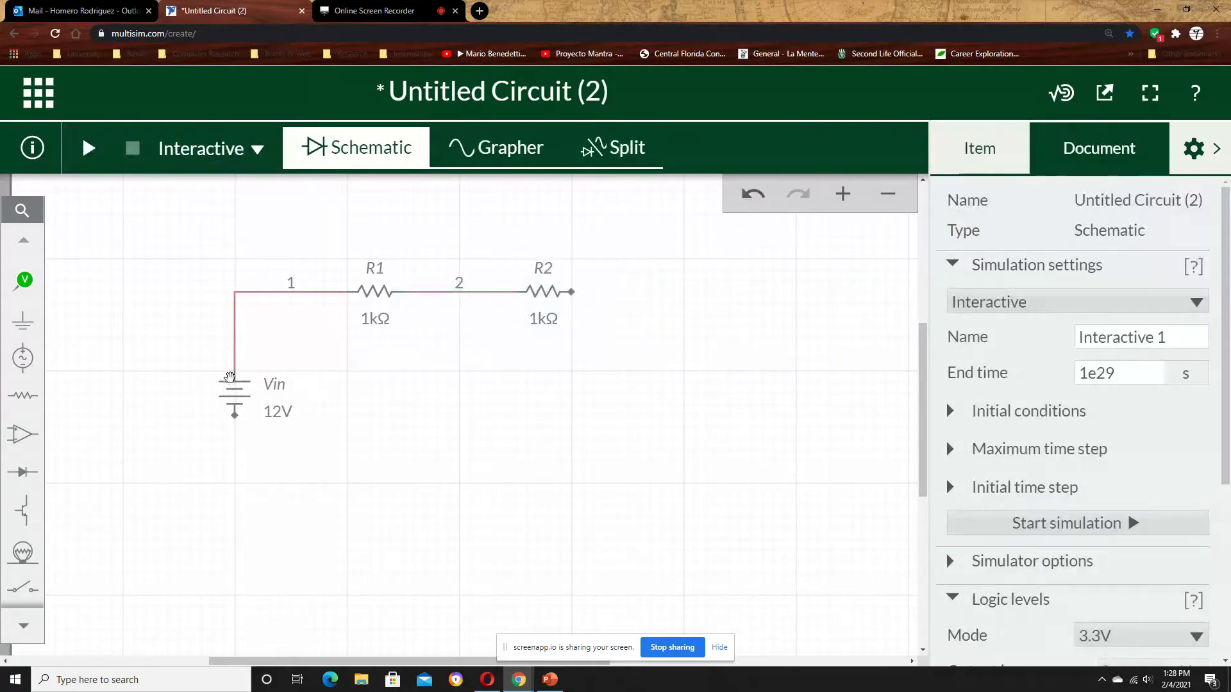
# Place resistor R3 below R2, rotate it vertical, and wire its top to R2
pyautogui.click(41, 402)
pyautogui.click(112, 445)
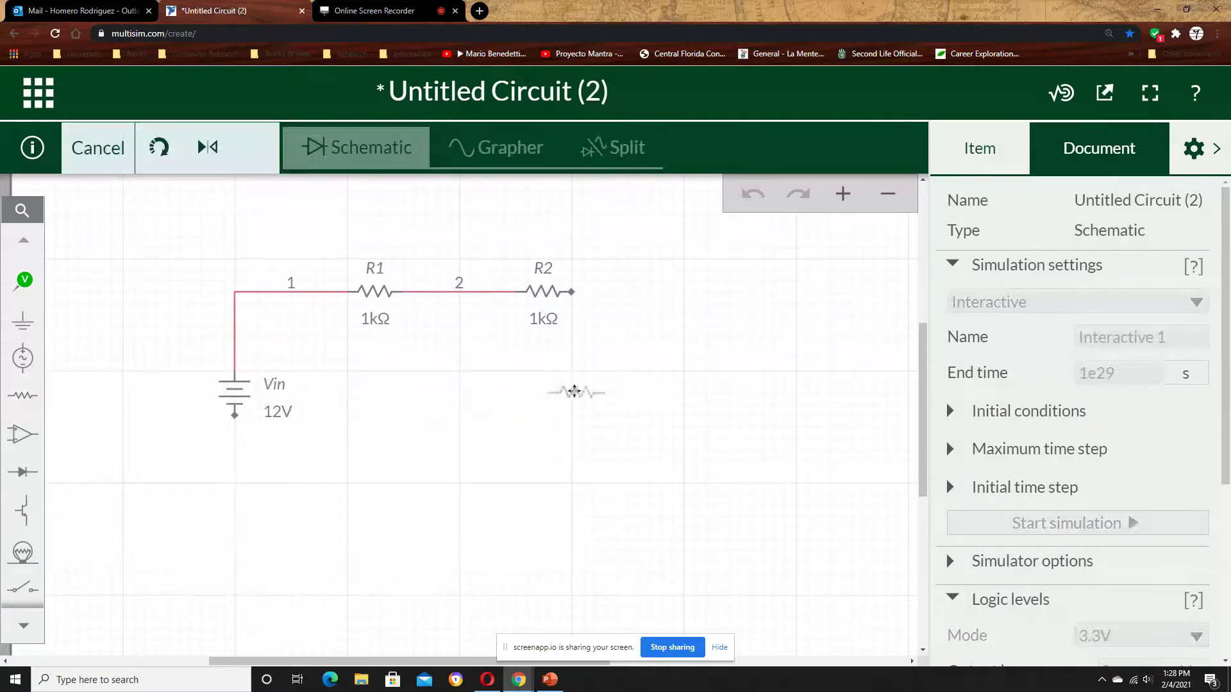
pyautogui.click(579, 391)
pyautogui.click(526, 426)
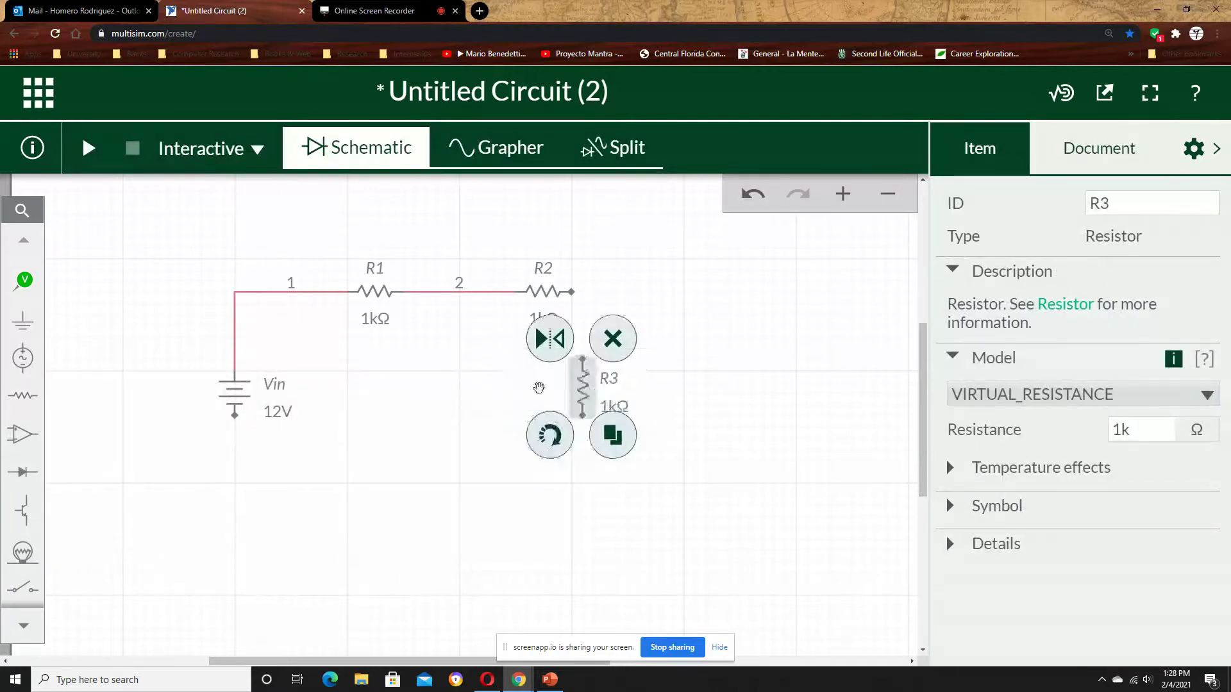
pyautogui.click(582, 359)
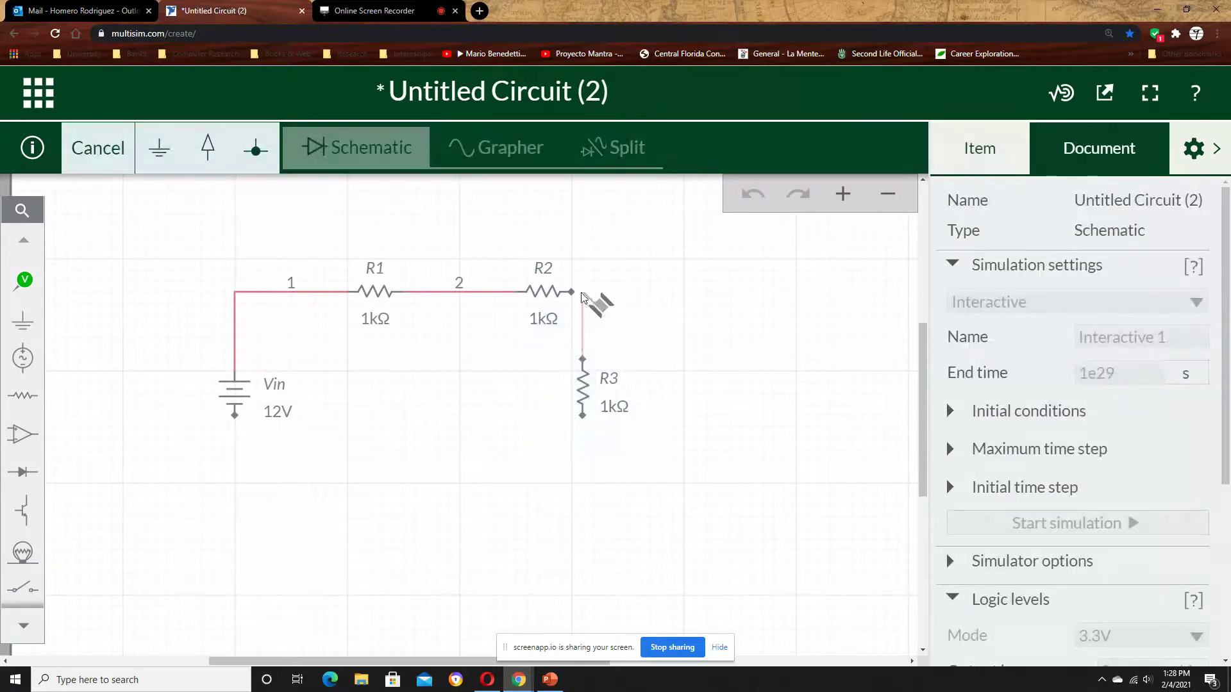
pyautogui.click(582, 293)
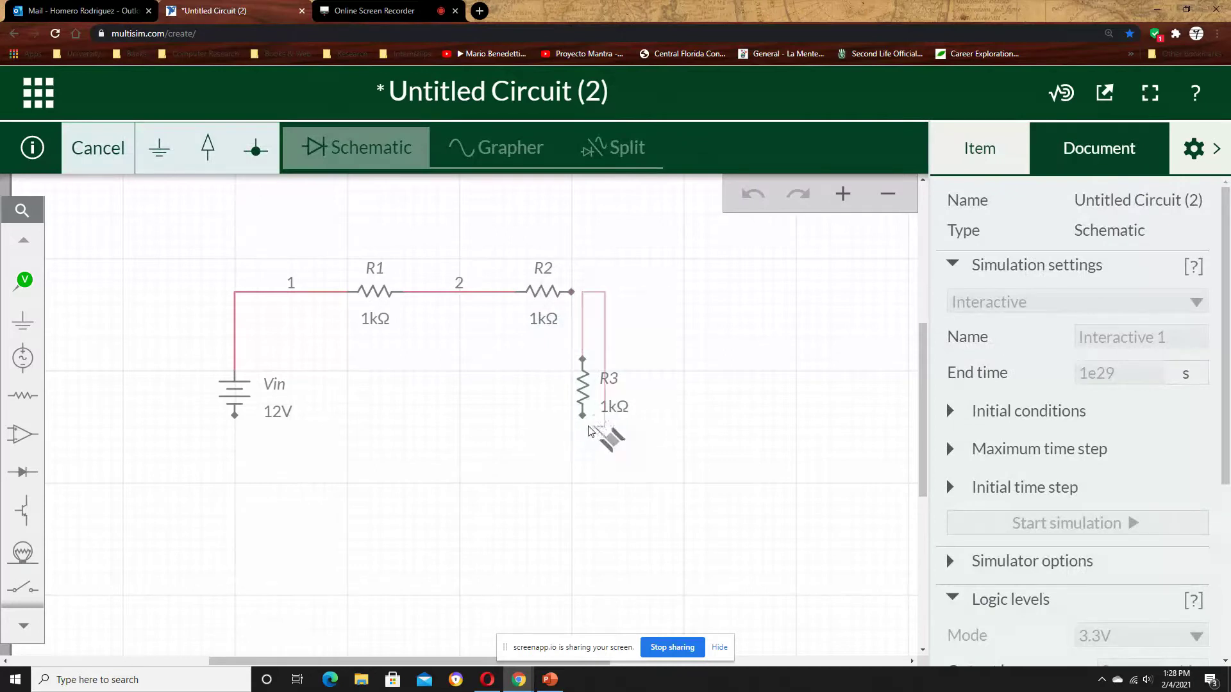
pyautogui.click(573, 292)
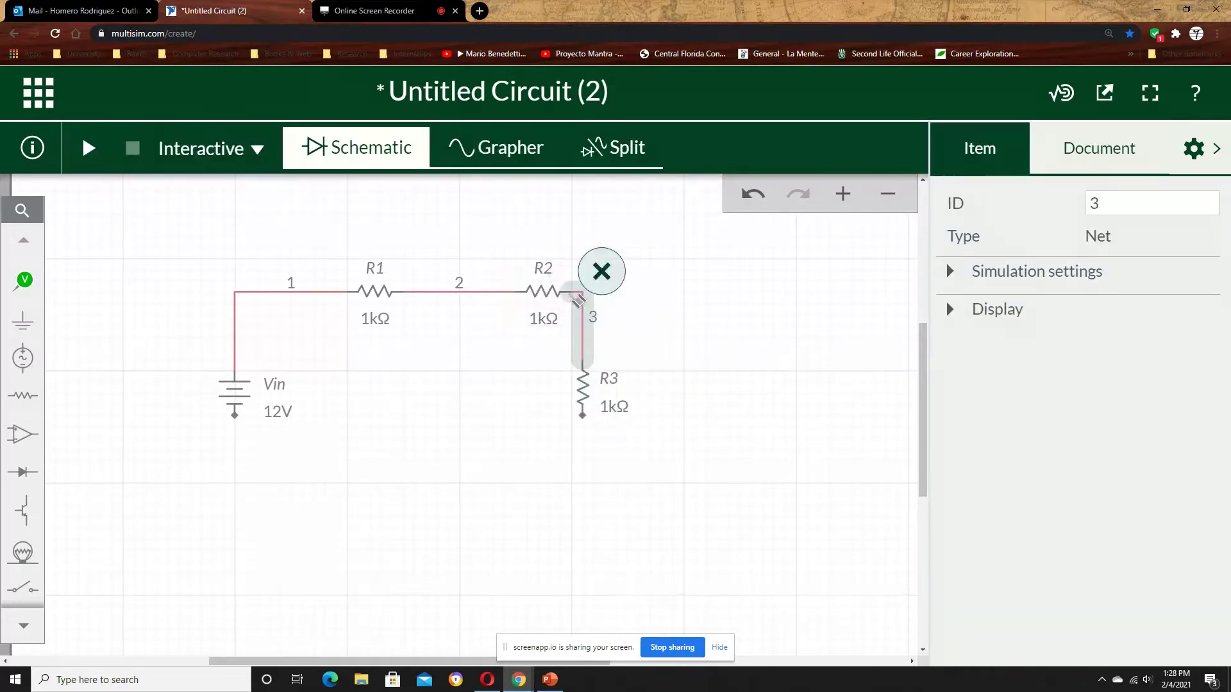
pyautogui.click(637, 314)
# Wire R3's bottom back to Vin, then reposition R3 and square the bottom wire
pyautogui.click(582, 408)
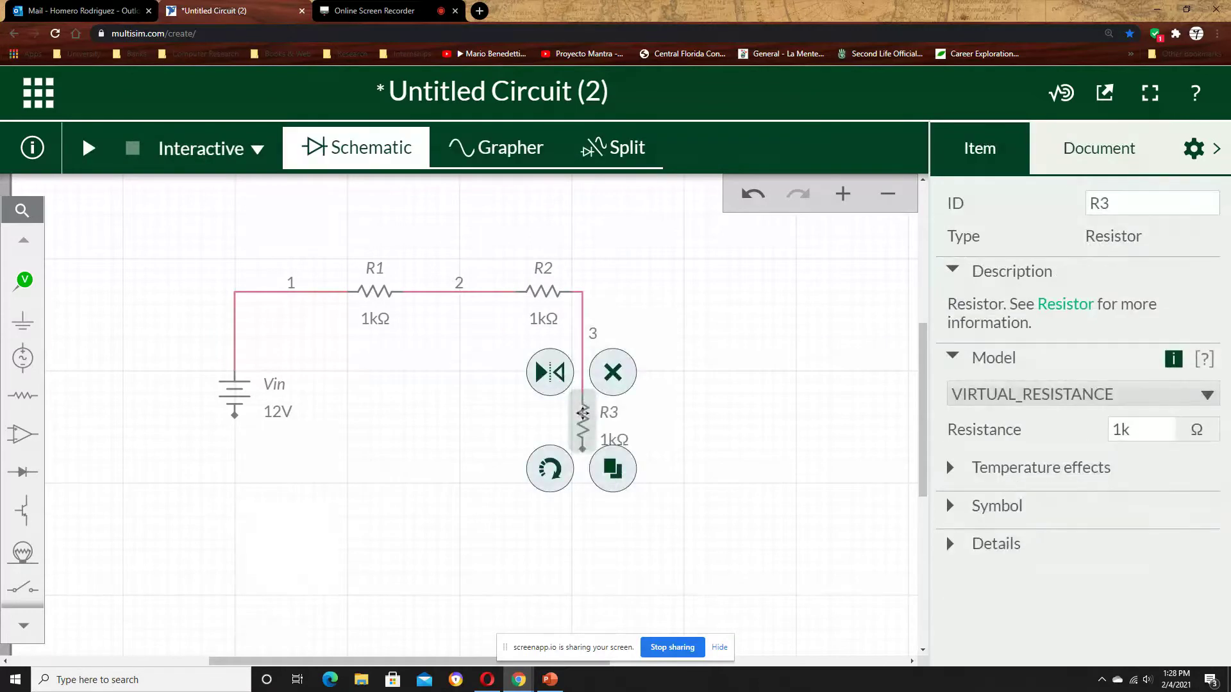
pyautogui.click(582, 455)
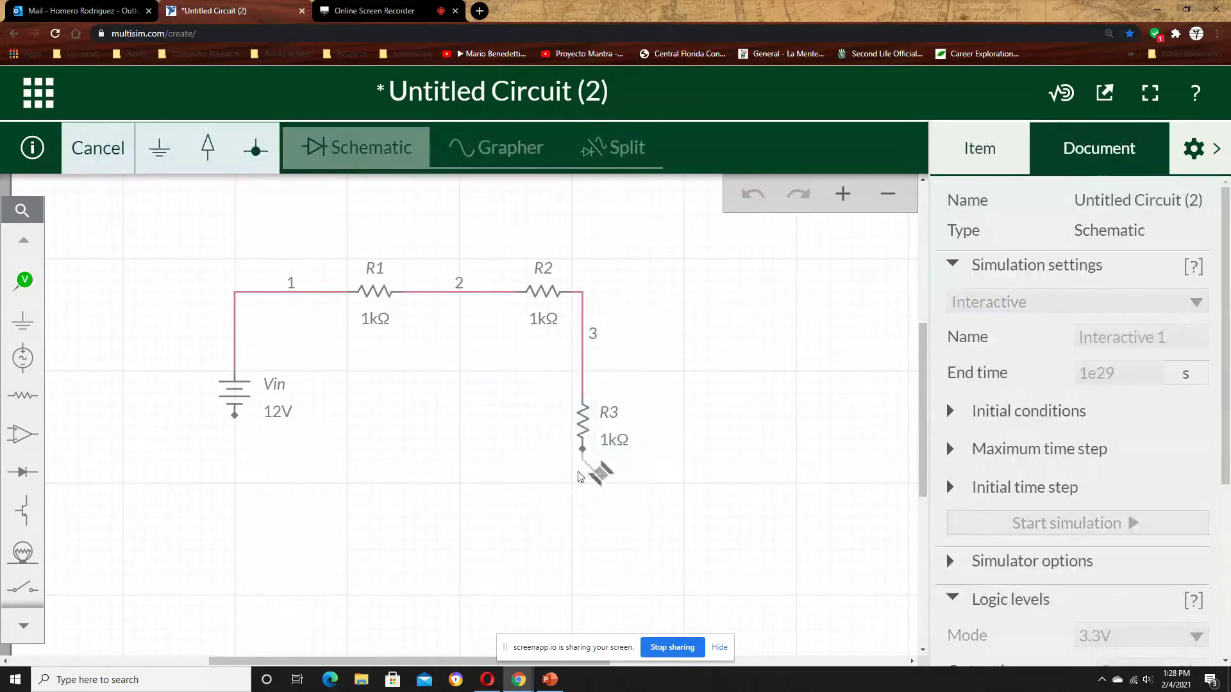
pyautogui.click(582, 449)
pyautogui.click(233, 473)
pyautogui.click(235, 415)
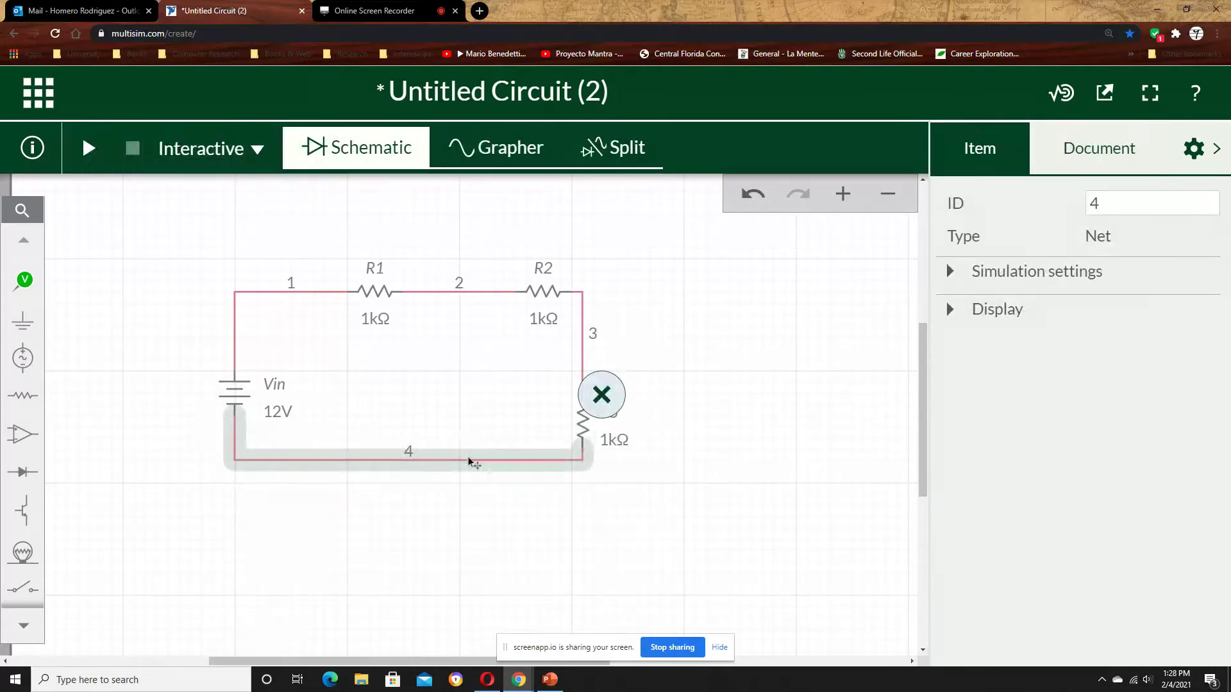
pyautogui.moveTo(578, 424); pyautogui.dragTo(638, 398)
pyautogui.moveTo(506, 451); pyautogui.dragTo(508, 481)
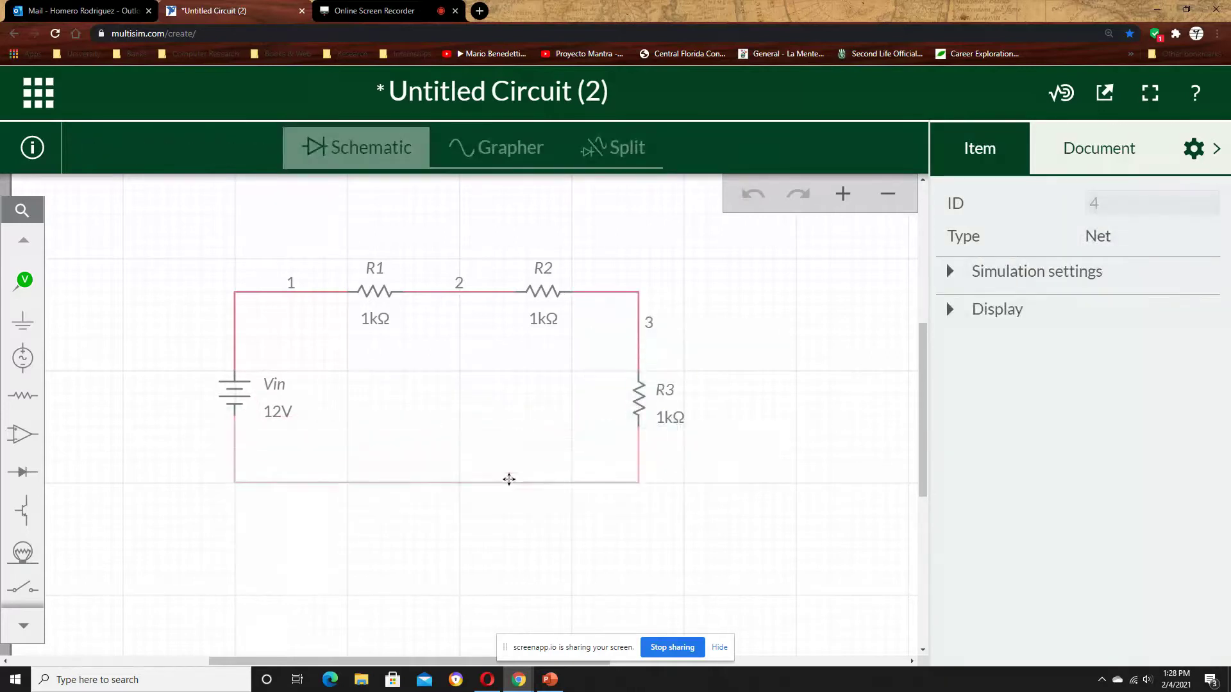
# Place voltage probe PR1 on node 1 and briefly run the simulation
pyautogui.click(786, 325)
pyautogui.click(24, 282)
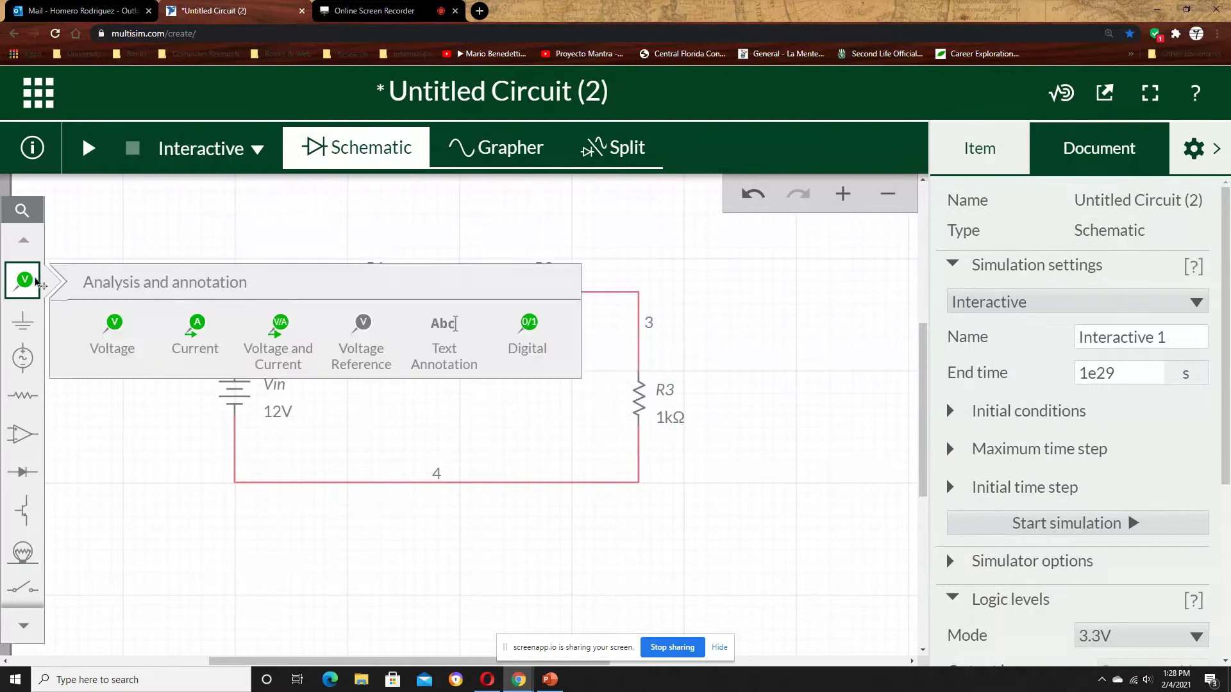
pyautogui.click(112, 326)
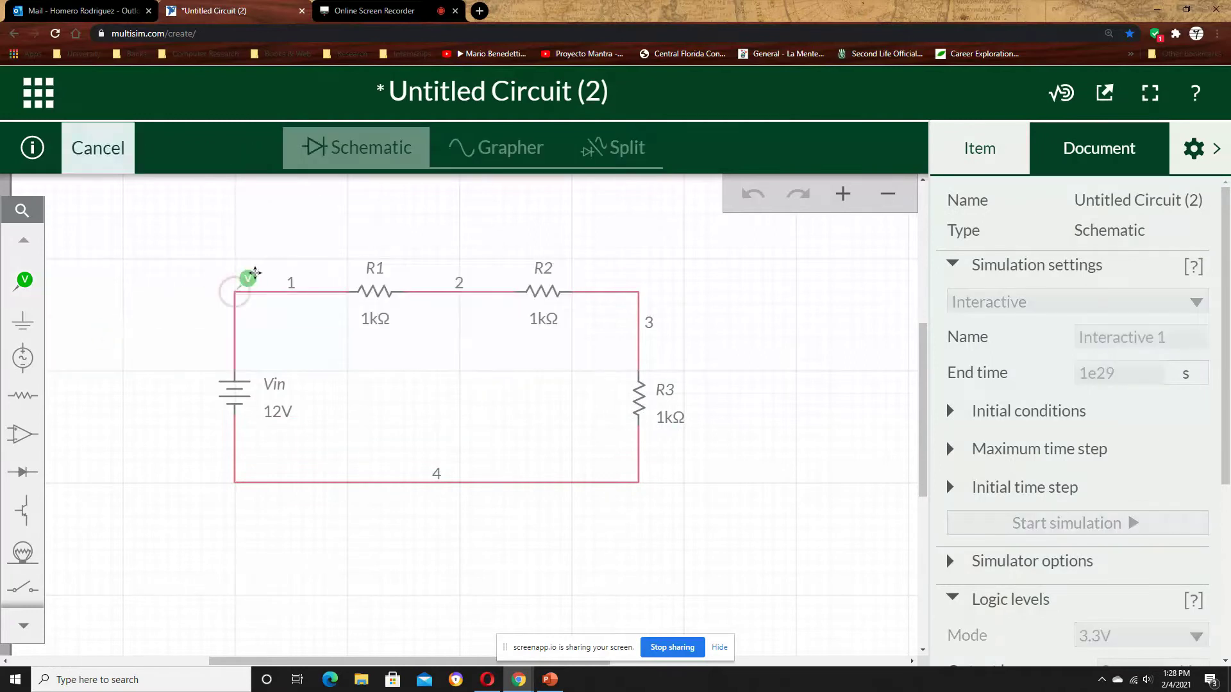
pyautogui.click(255, 274)
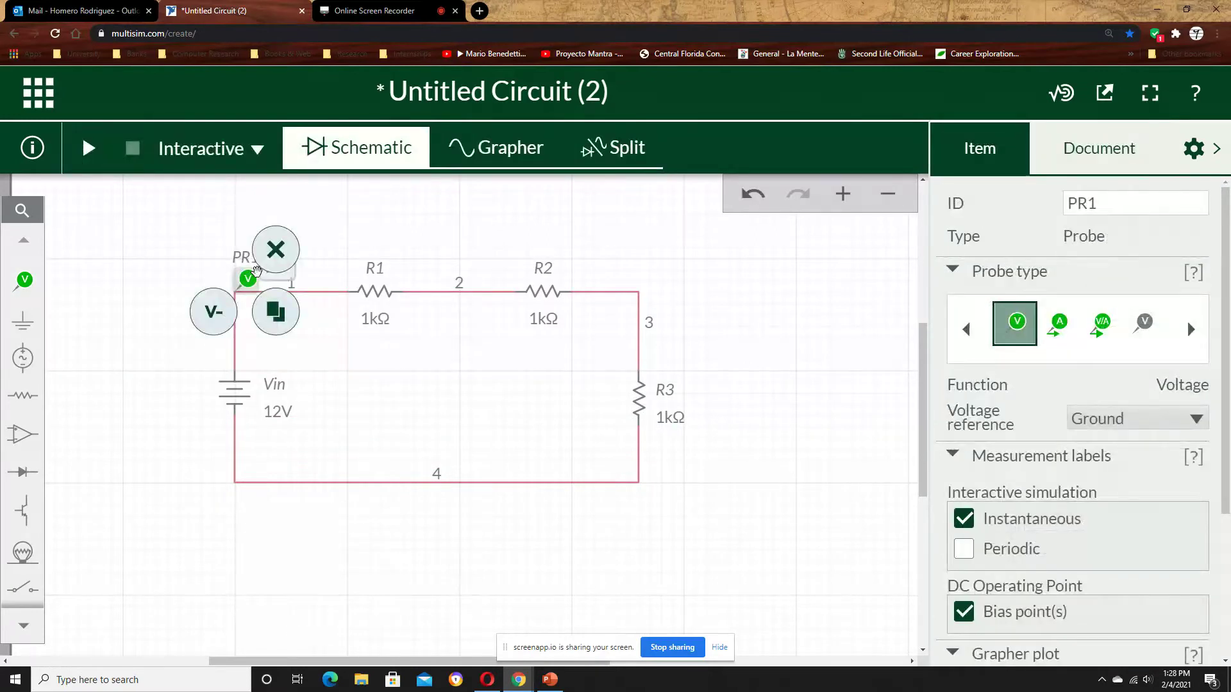
pyautogui.click(89, 148)
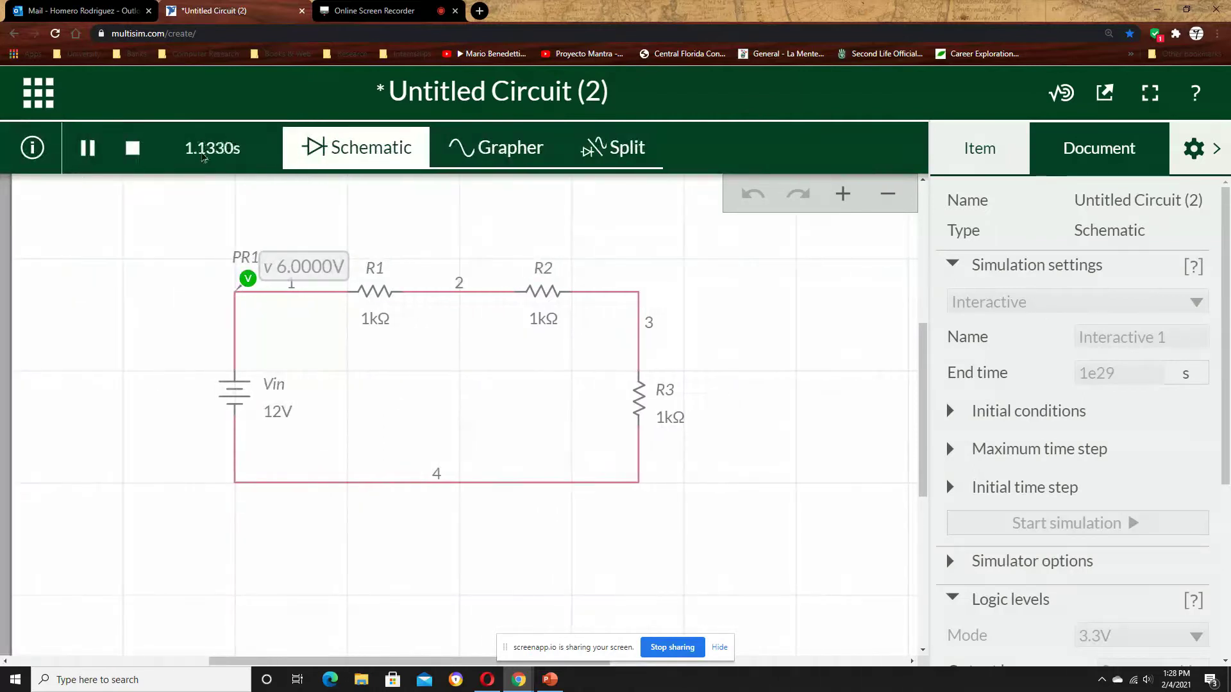
pyautogui.click(133, 148)
# Add a ground to the bottom wire and simulate so PR1 reads 12.000V
pyautogui.click(23, 327)
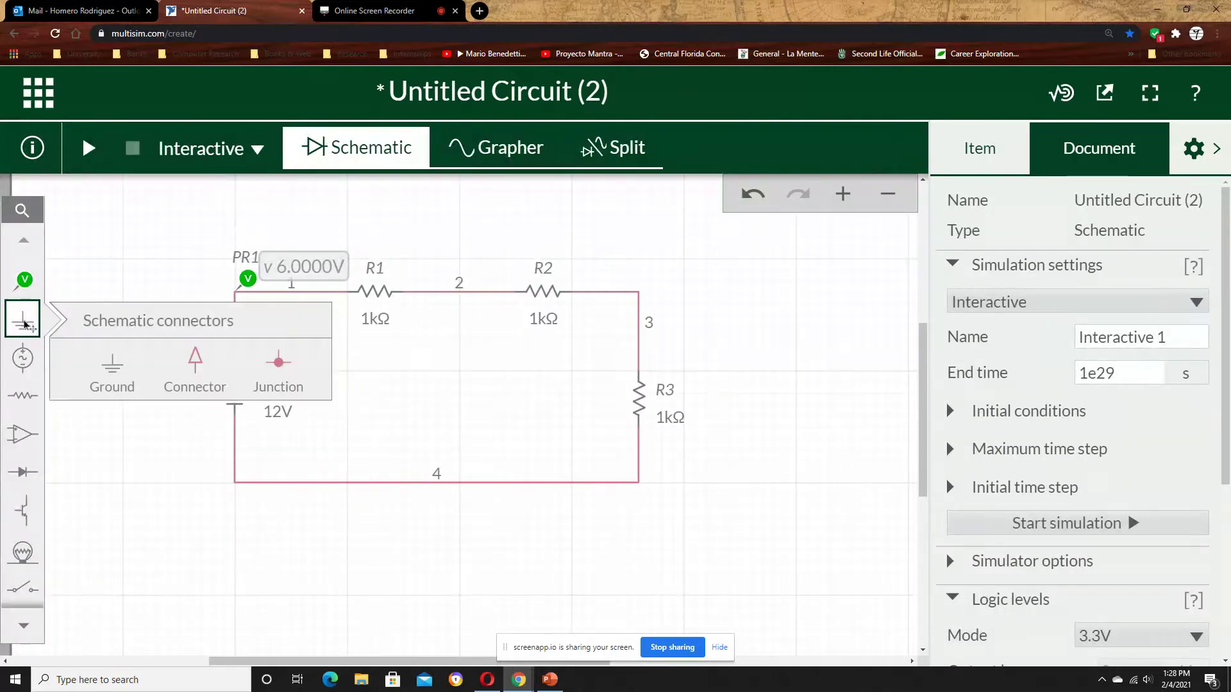
pyautogui.click(120, 377)
pyautogui.click(414, 489)
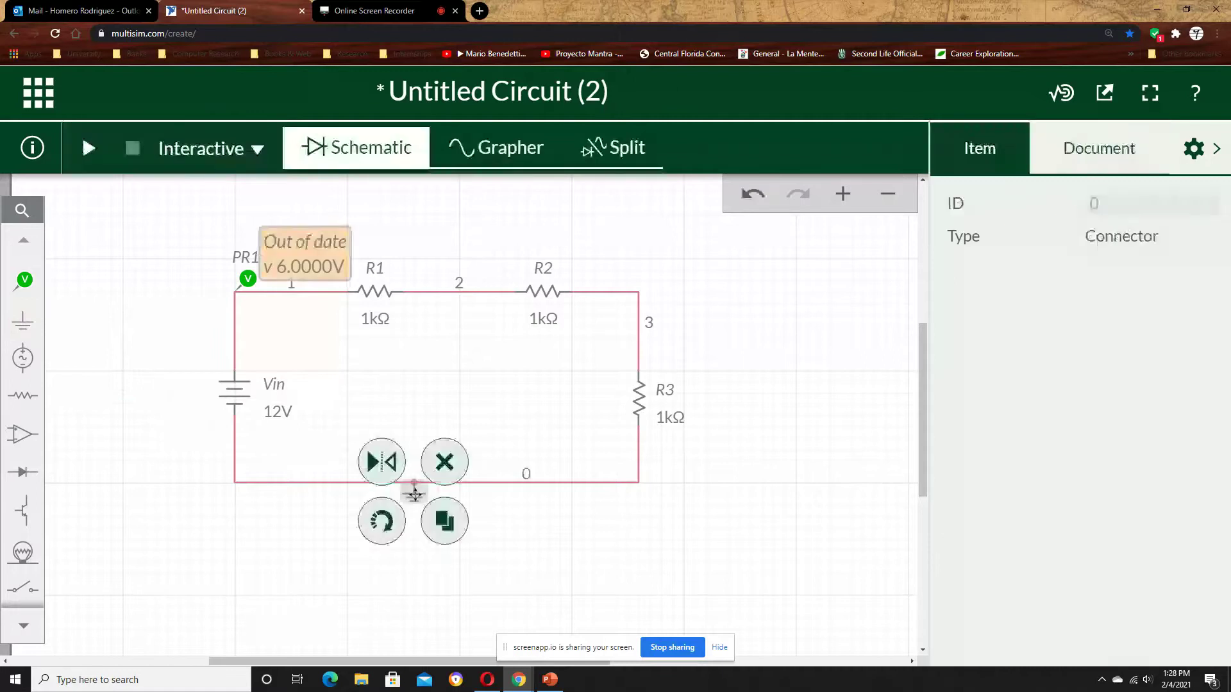
pyautogui.click(277, 489)
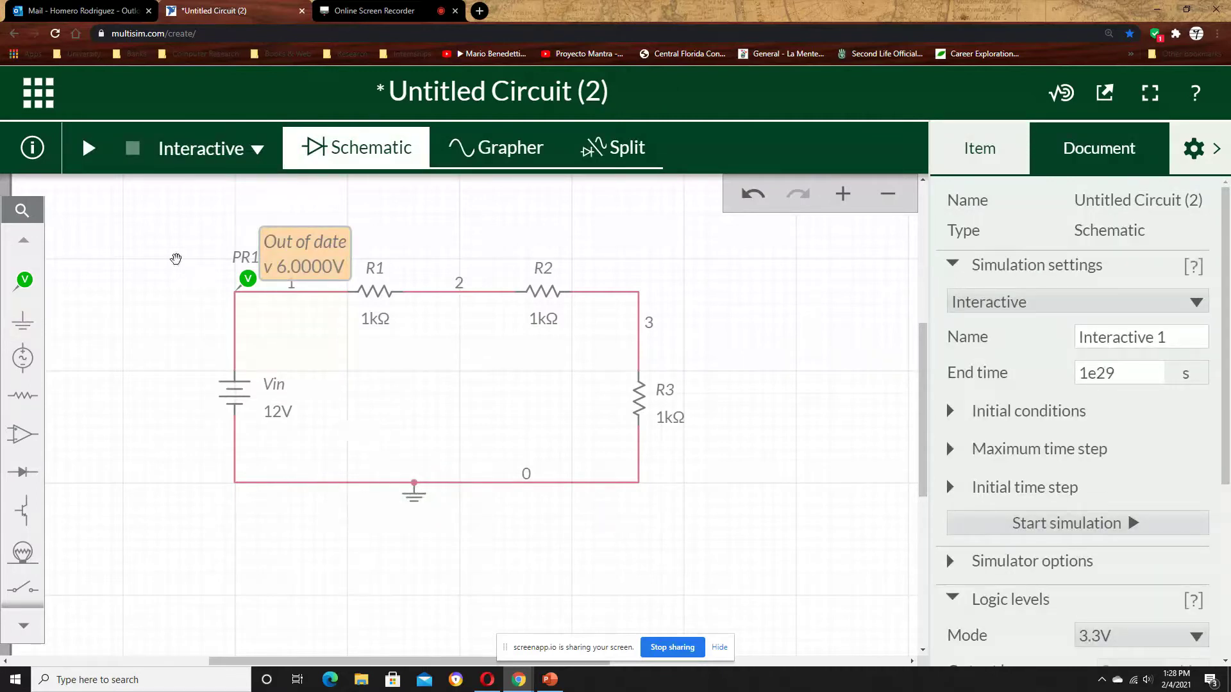
pyautogui.click(89, 148)
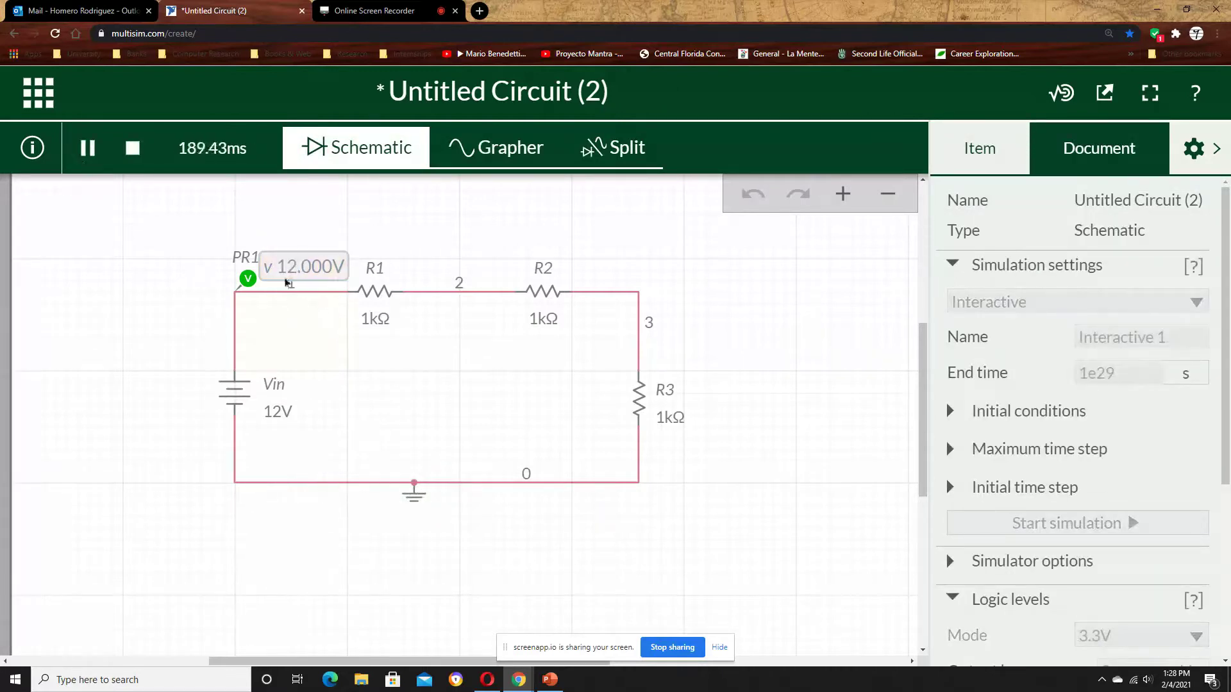
# Add voltage probe PR2 between R1 and R2 and simulate to read 8.0000V
pyautogui.click(134, 149)
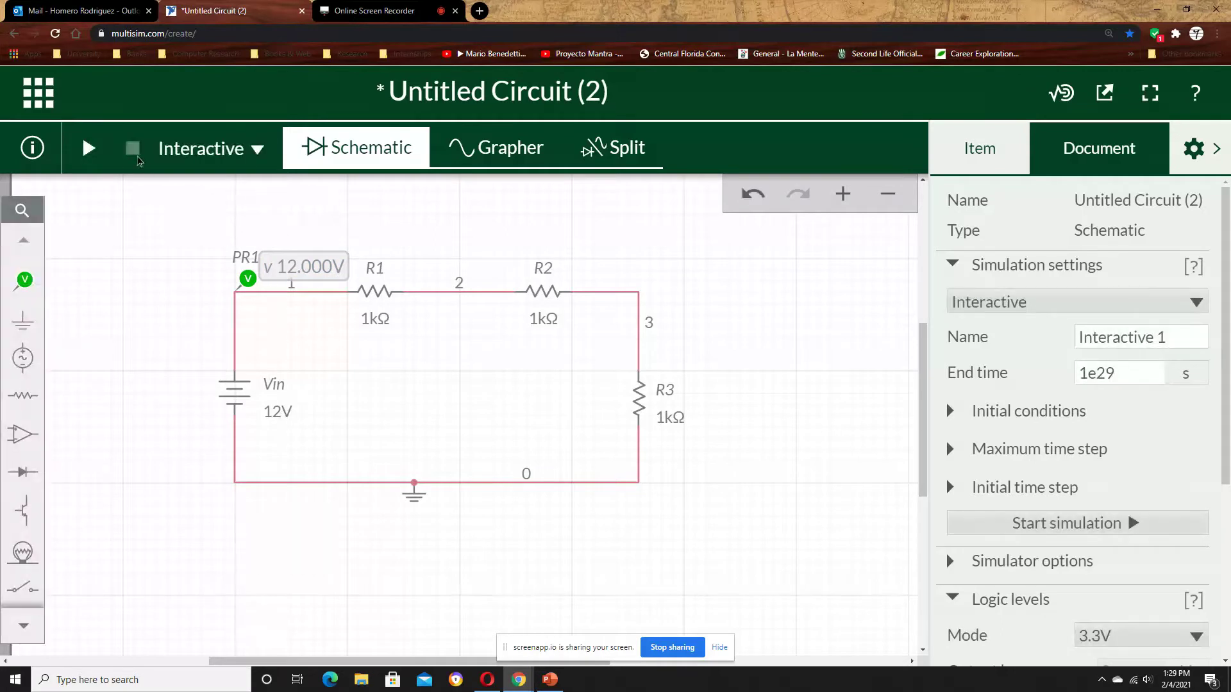
pyautogui.click(24, 279)
pyautogui.click(97, 322)
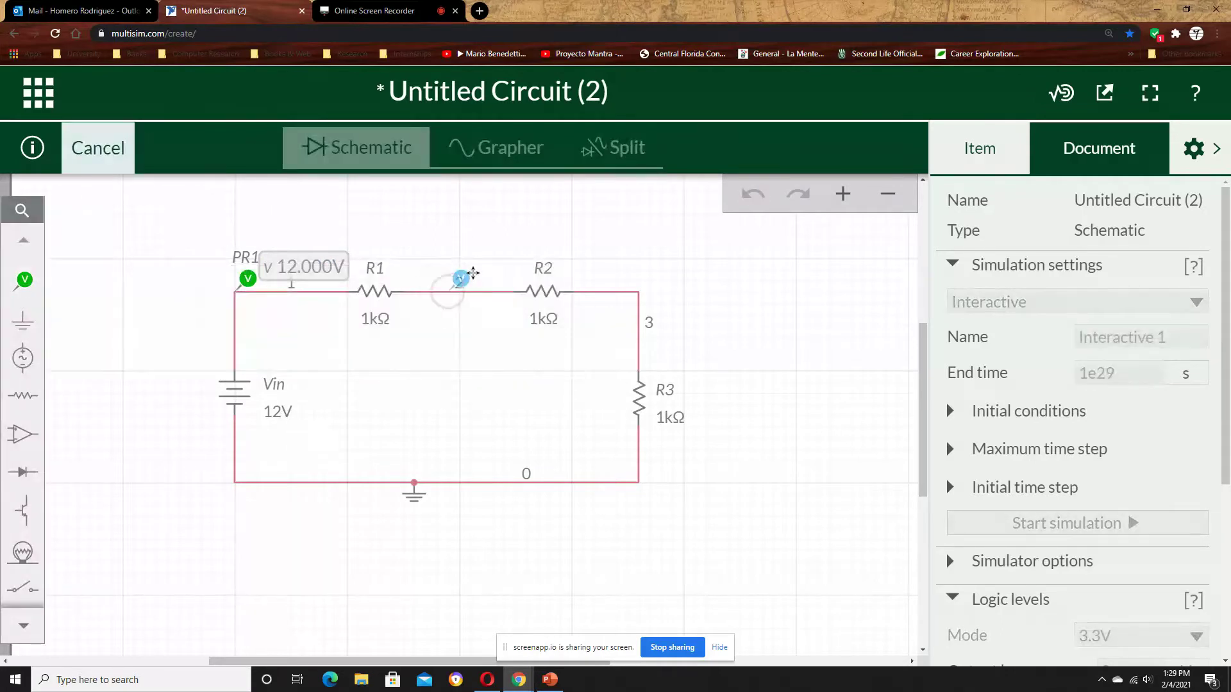
pyautogui.click(473, 273)
pyautogui.click(88, 151)
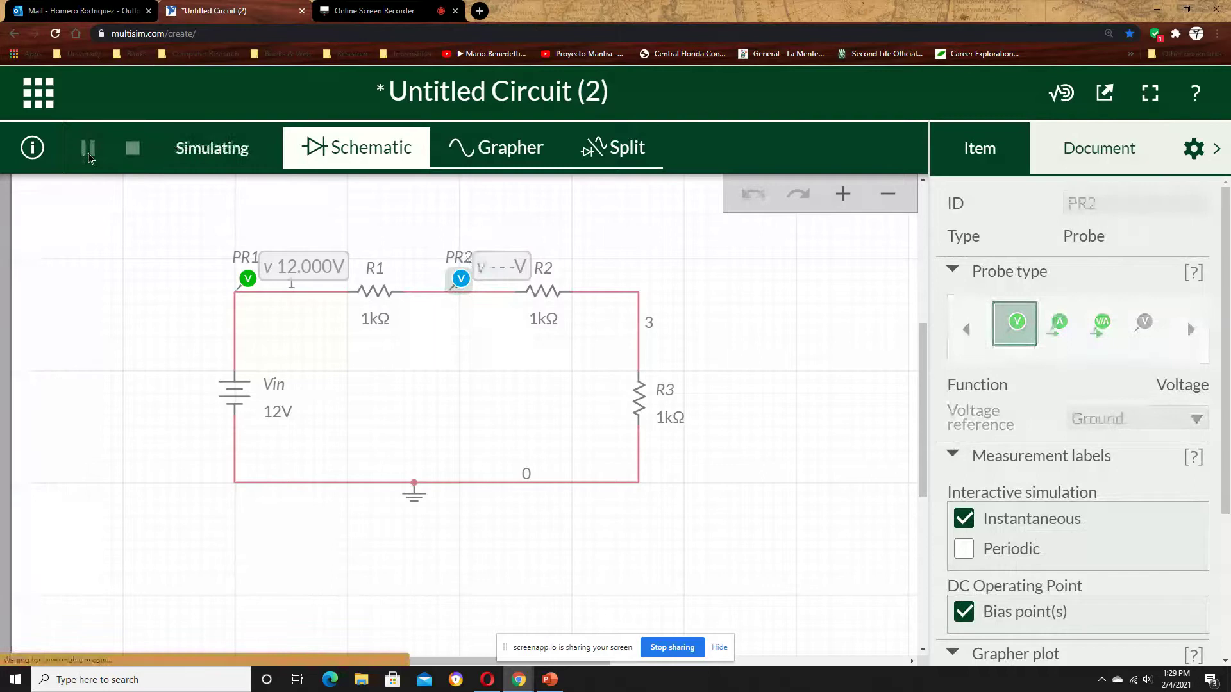
pyautogui.click(127, 149)
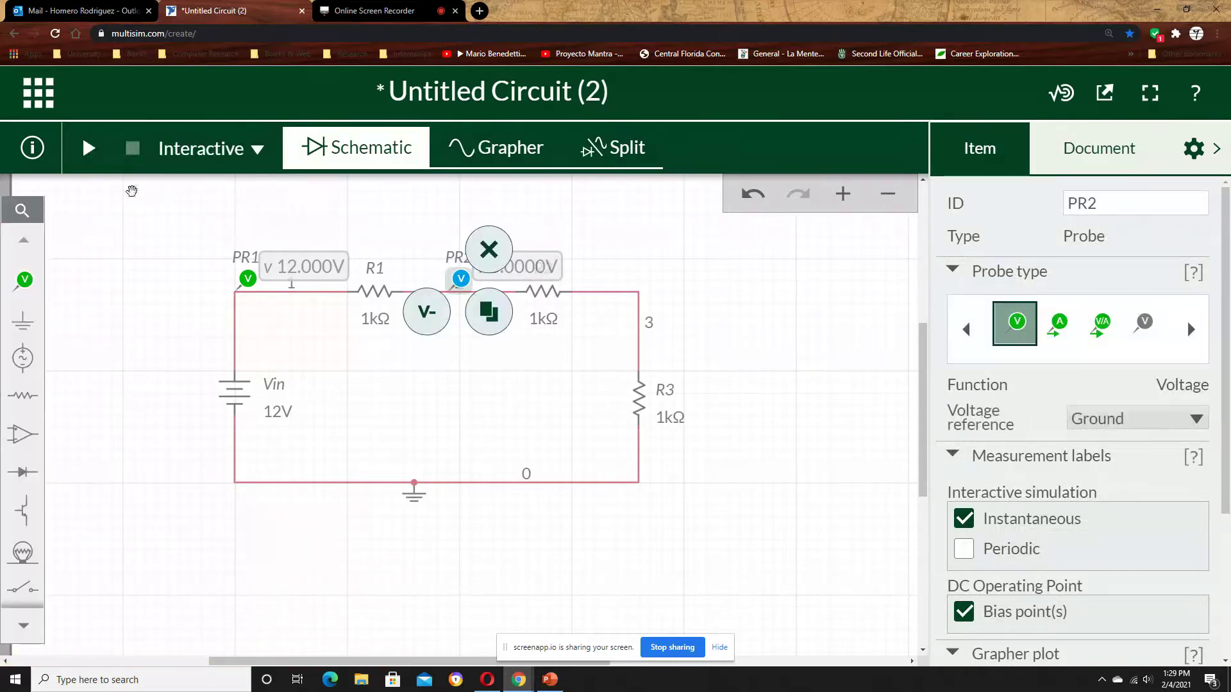
# Add voltage probe PR3 at node 3 and simulate to read 4.0000V
pyautogui.click(24, 280)
pyautogui.click(141, 324)
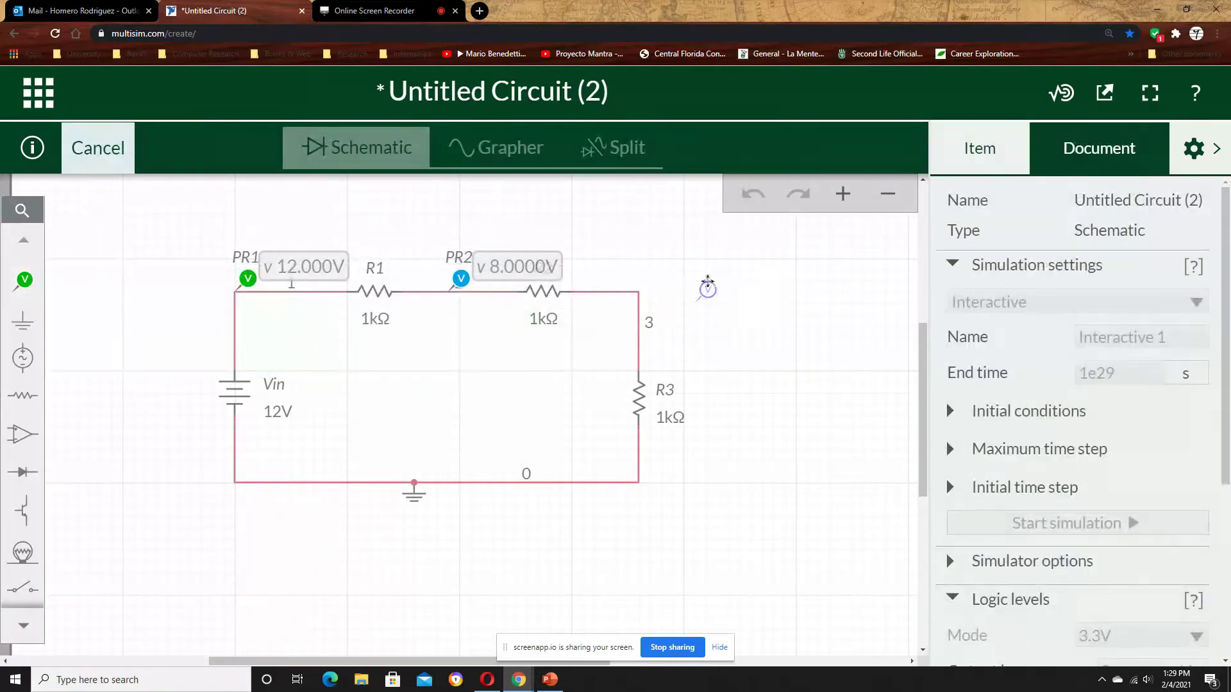
pyautogui.click(658, 281)
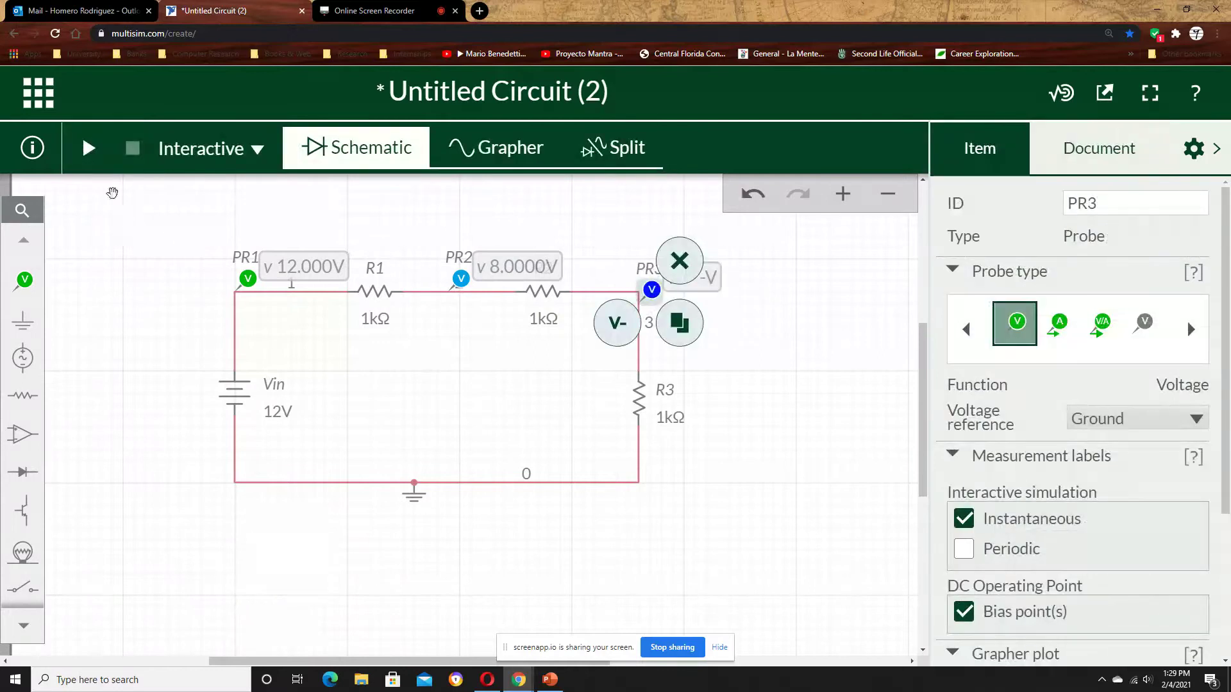
pyautogui.click(90, 149)
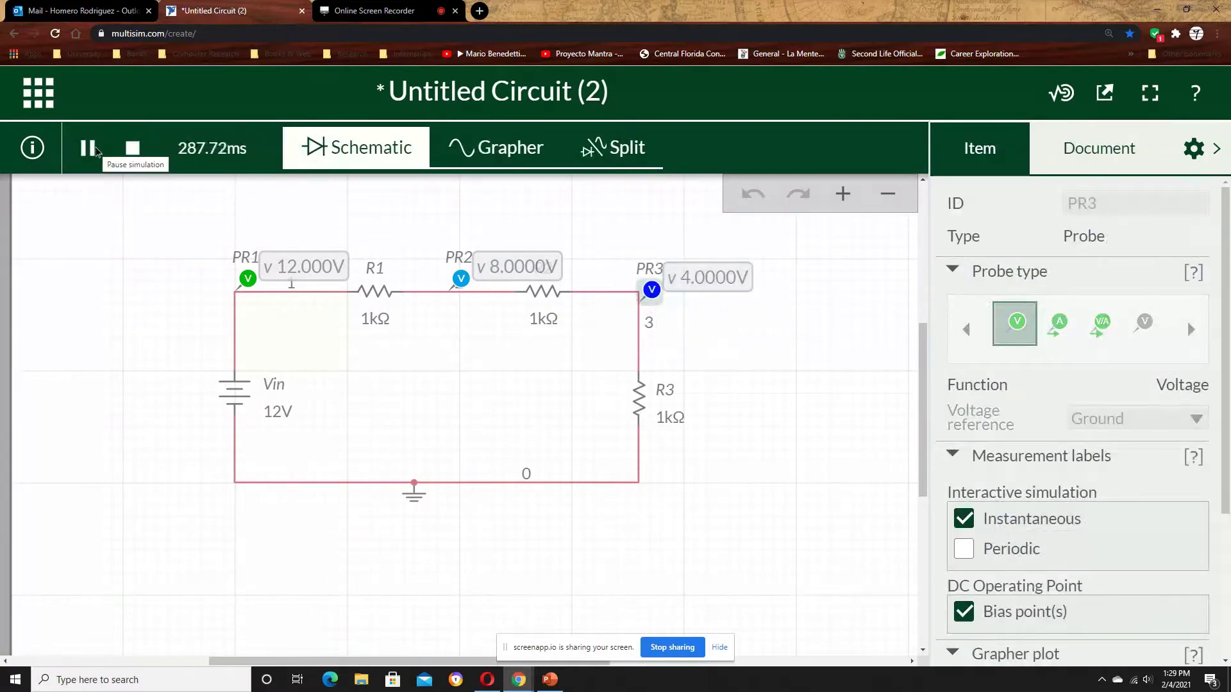
pyautogui.click(133, 149)
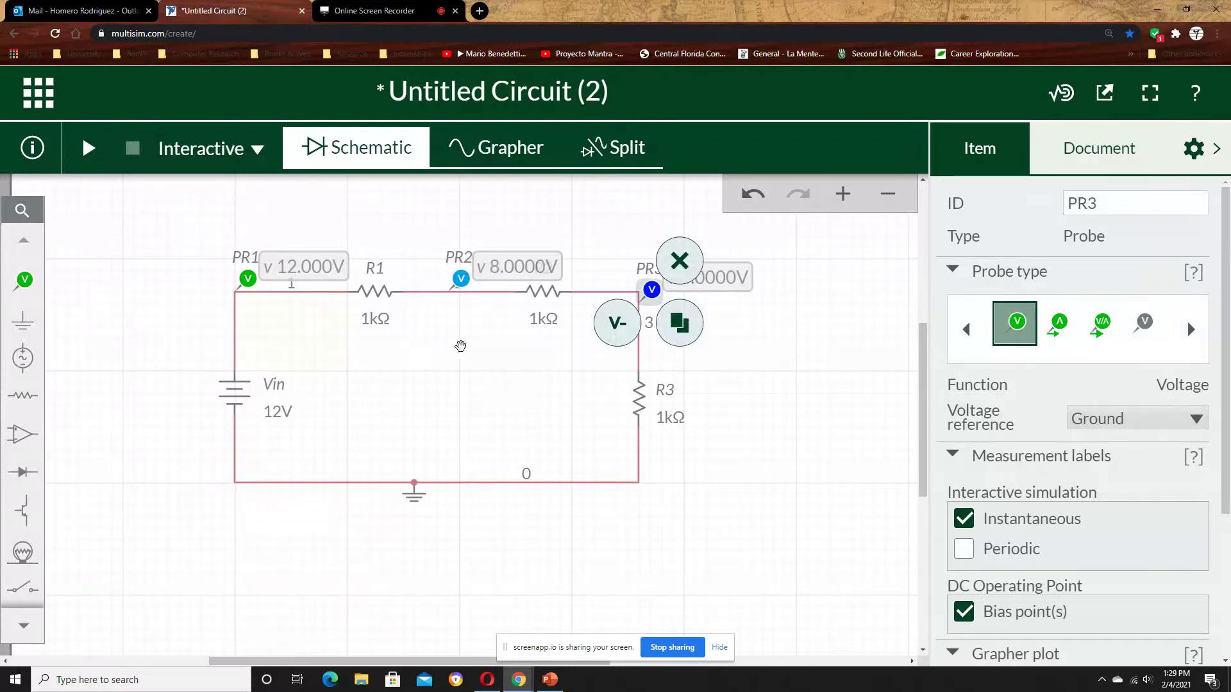
pyautogui.click(456, 343)
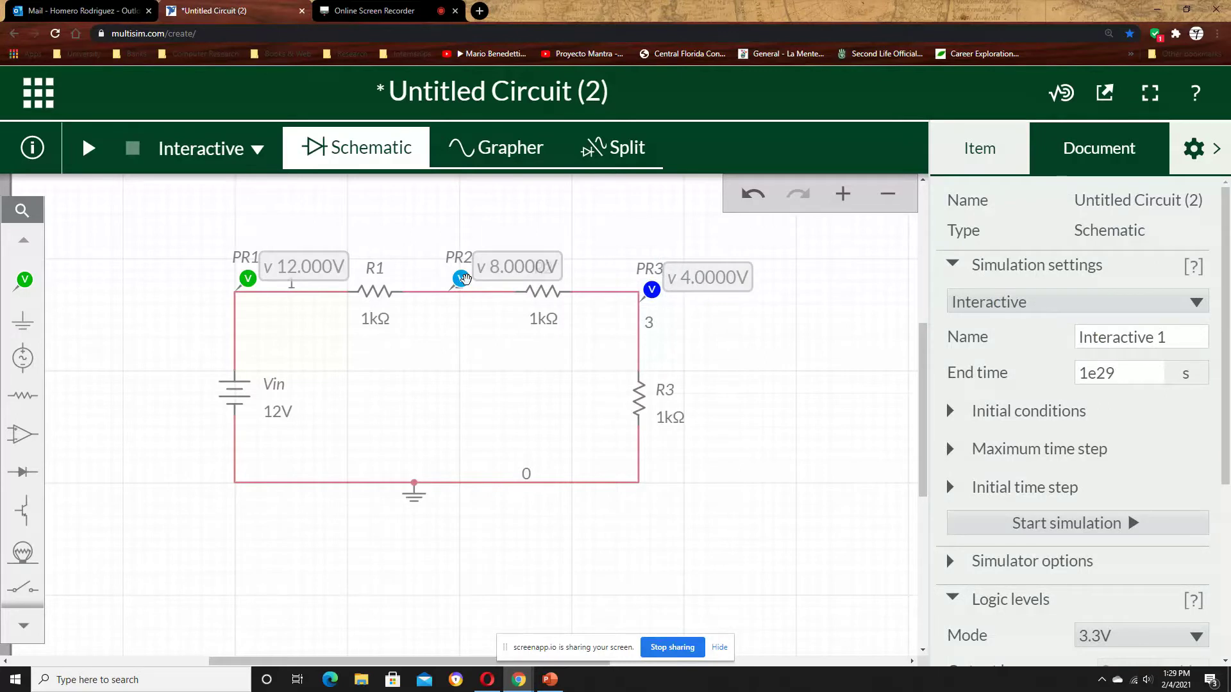
# Delete probes PR2, PR1 and PR3 from the schematic
pyautogui.click(461, 278)
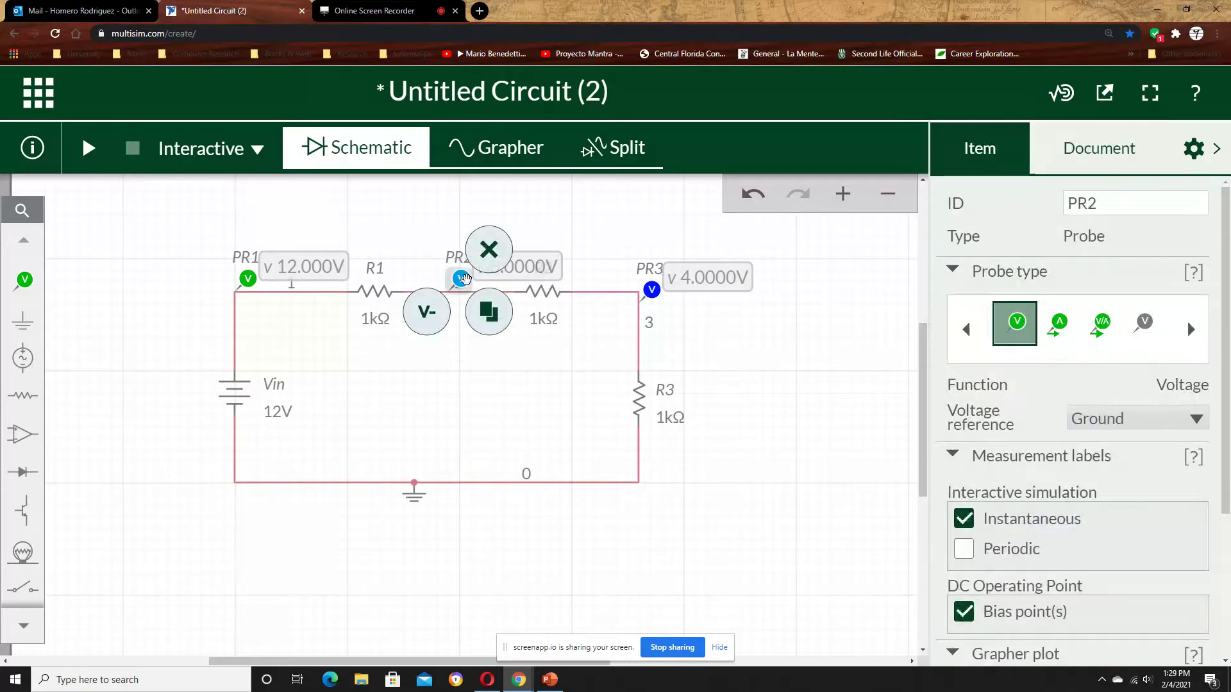
pyautogui.click(489, 250)
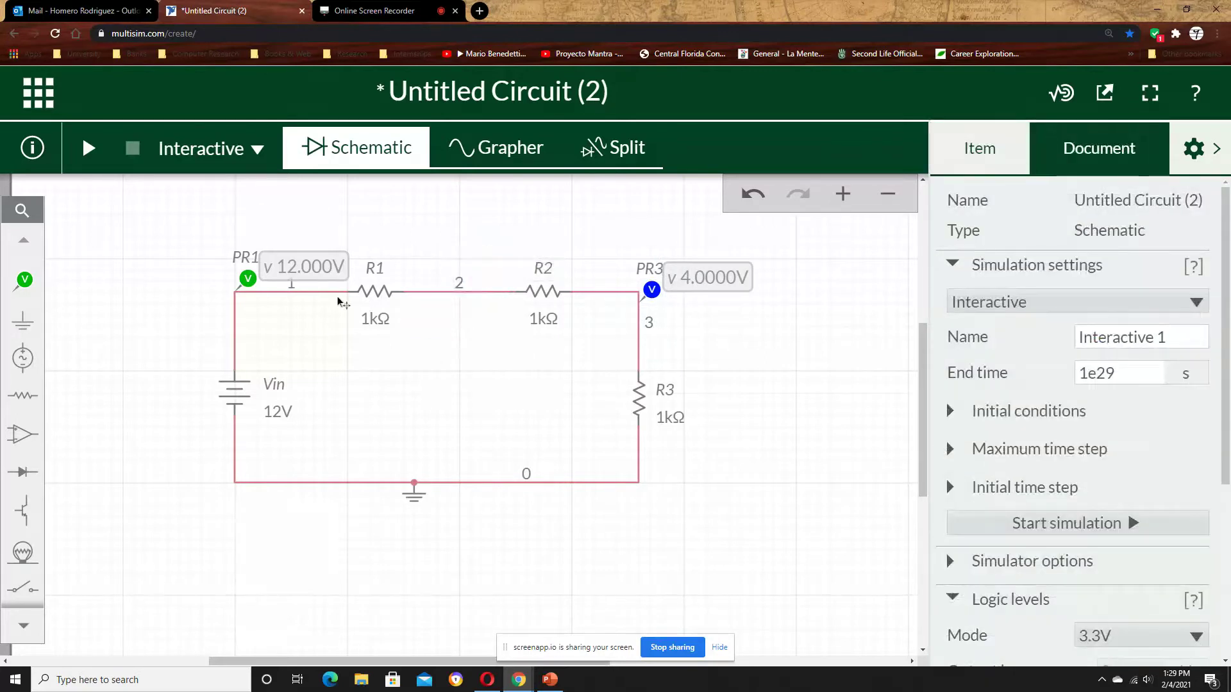
pyautogui.click(251, 277)
pyautogui.click(275, 248)
pyautogui.click(663, 291)
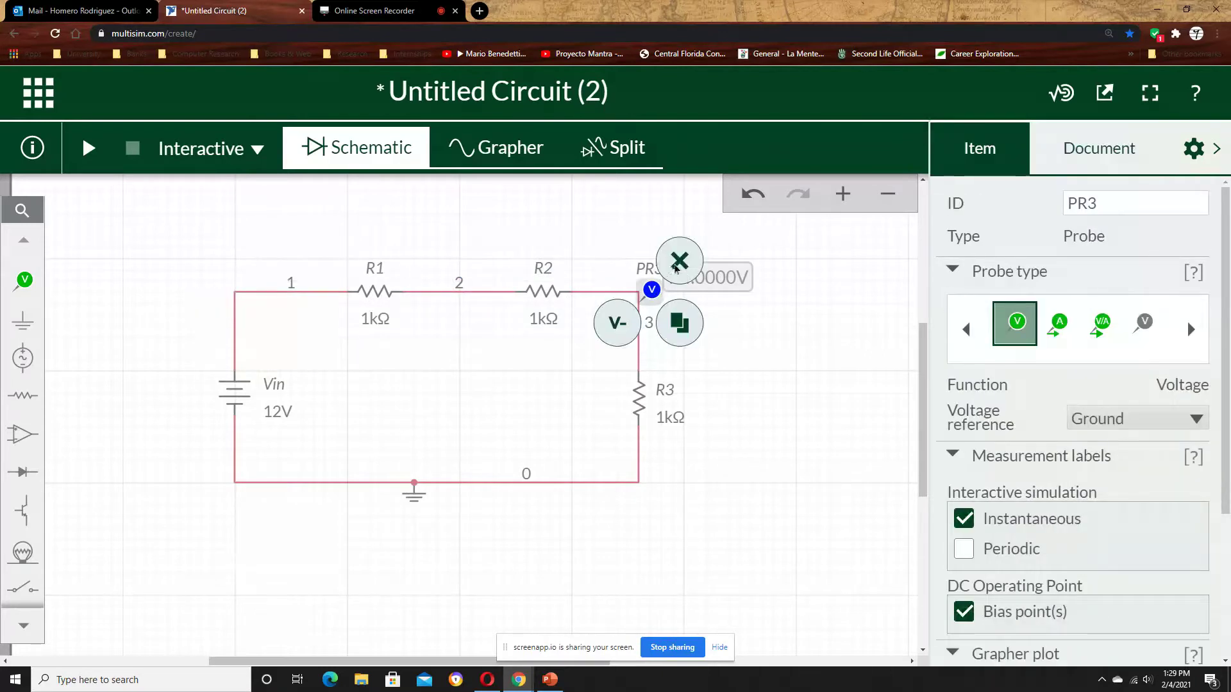
pyautogui.click(678, 259)
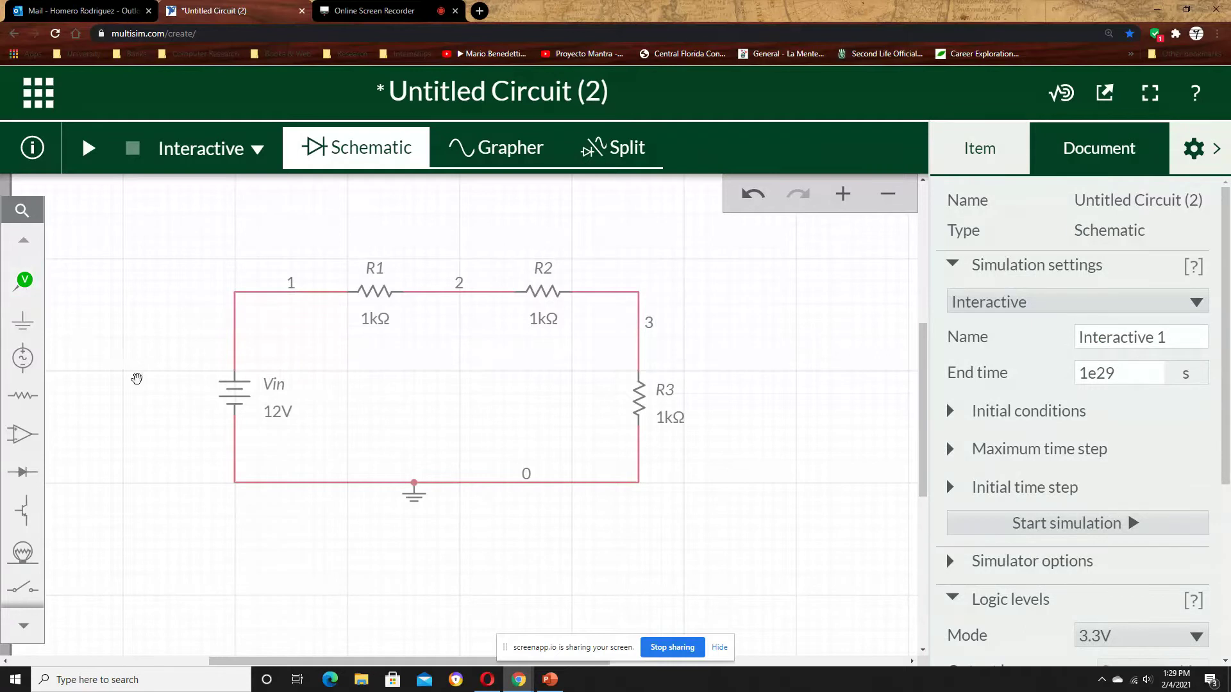
# Place voltage probe PR1 at node 2 with reference probe REF1 at node 1
pyautogui.click(25, 280)
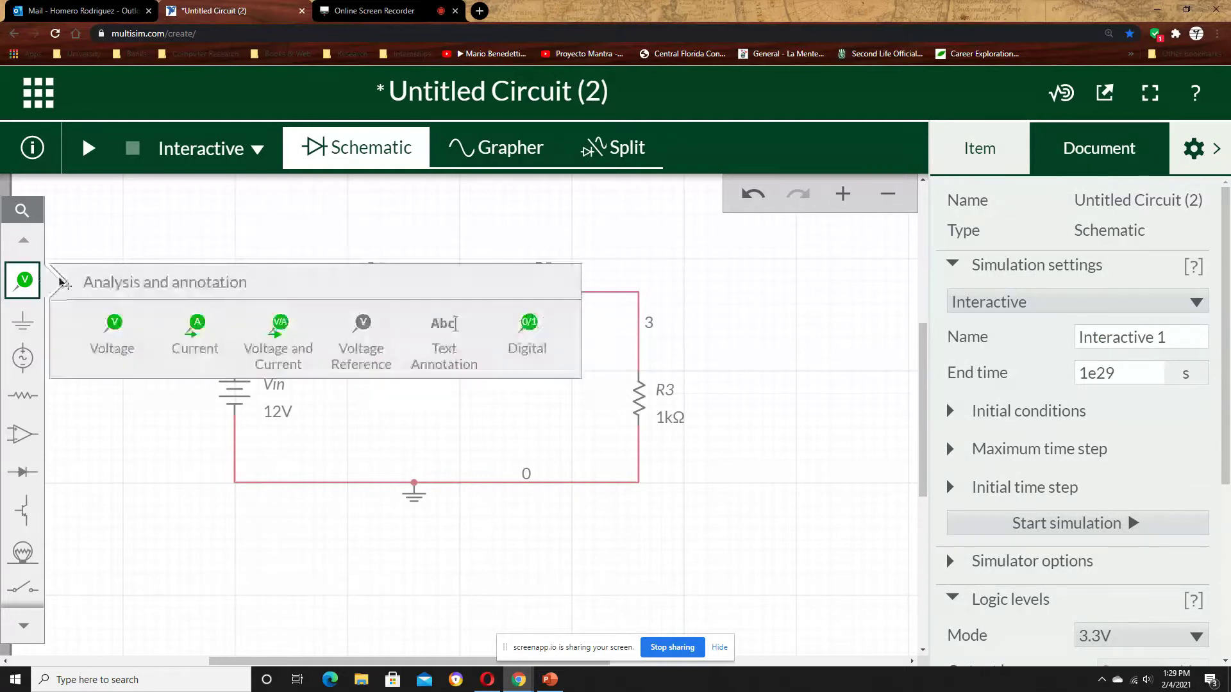
pyautogui.click(112, 326)
pyautogui.click(459, 270)
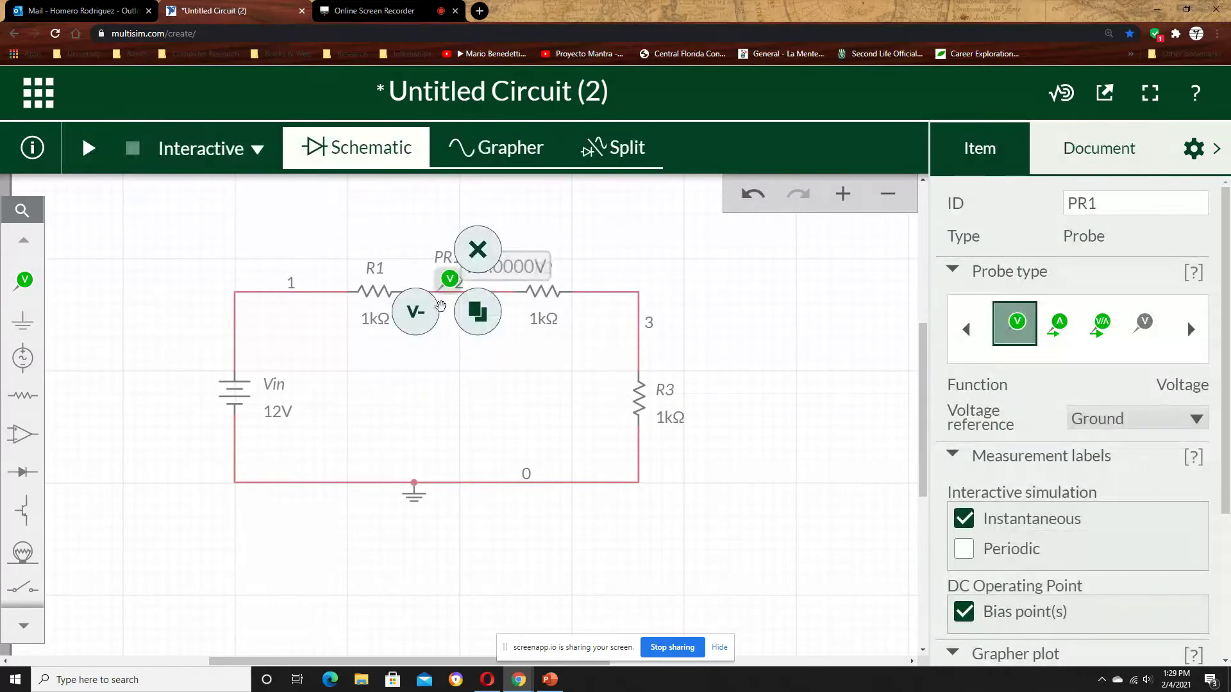
pyautogui.click(420, 313)
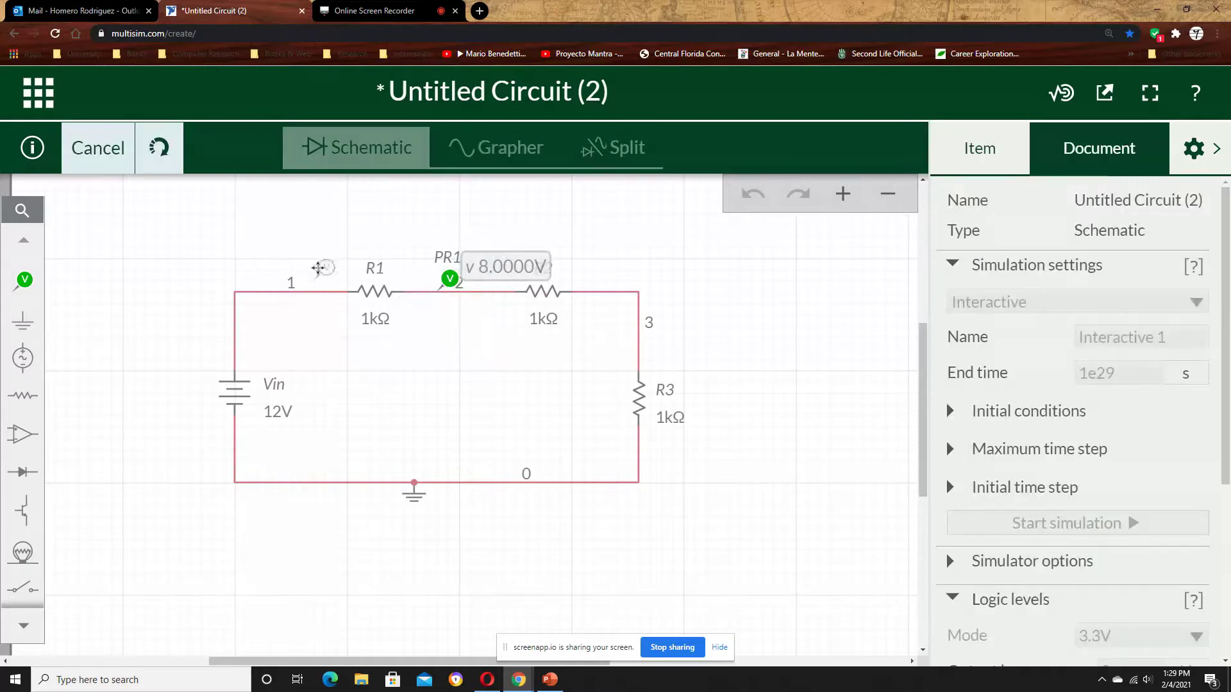
pyautogui.click(307, 271)
pyautogui.click(397, 226)
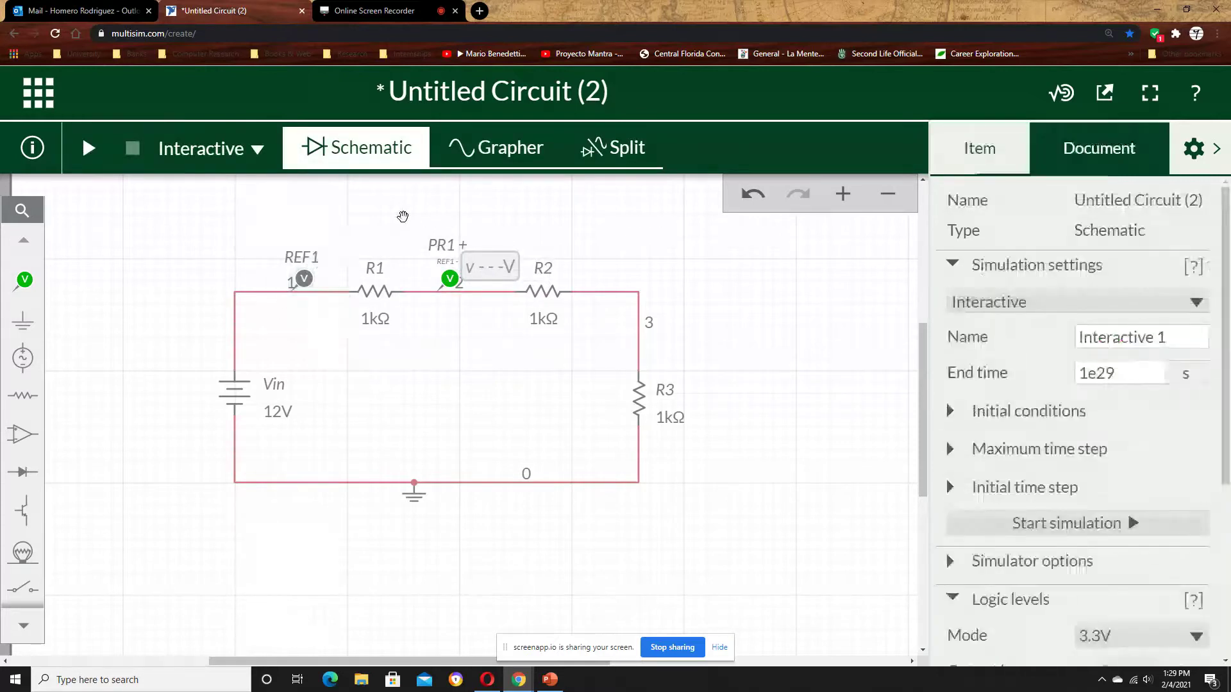
pyautogui.moveTo(447, 276); pyautogui.dragTo(410, 274)
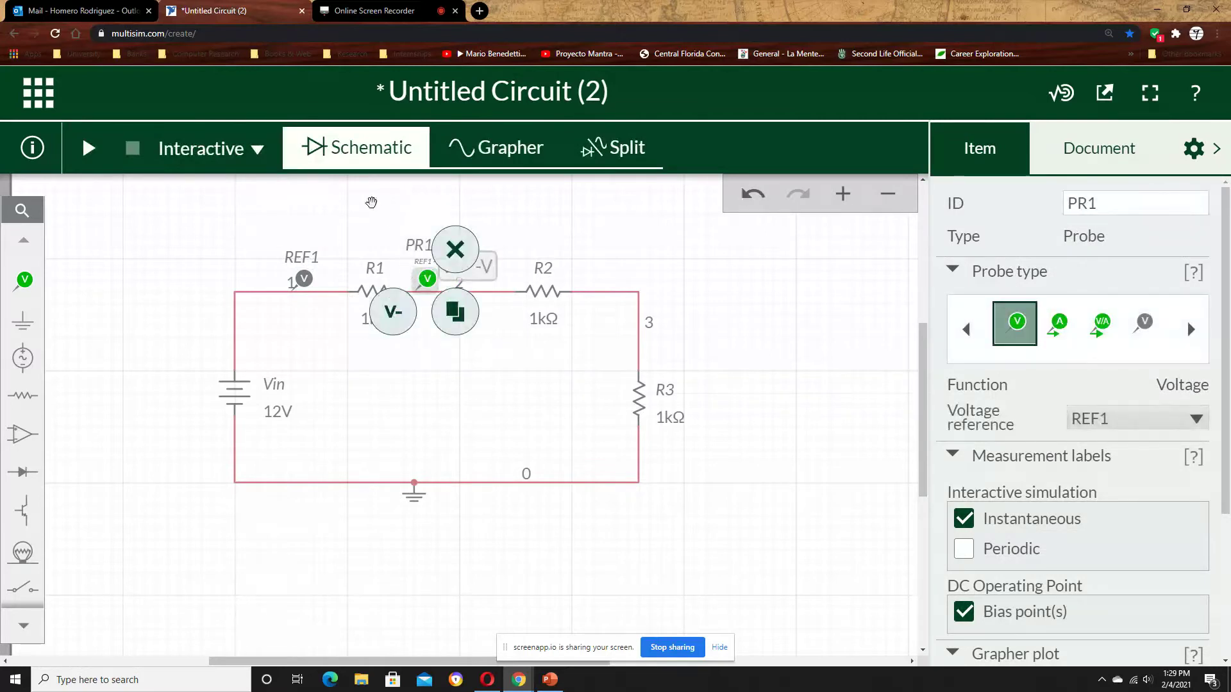
pyautogui.click(380, 204)
# Place voltage probe PR2 at node 3 with reference probe REF2 at node 2
pyautogui.click(38, 280)
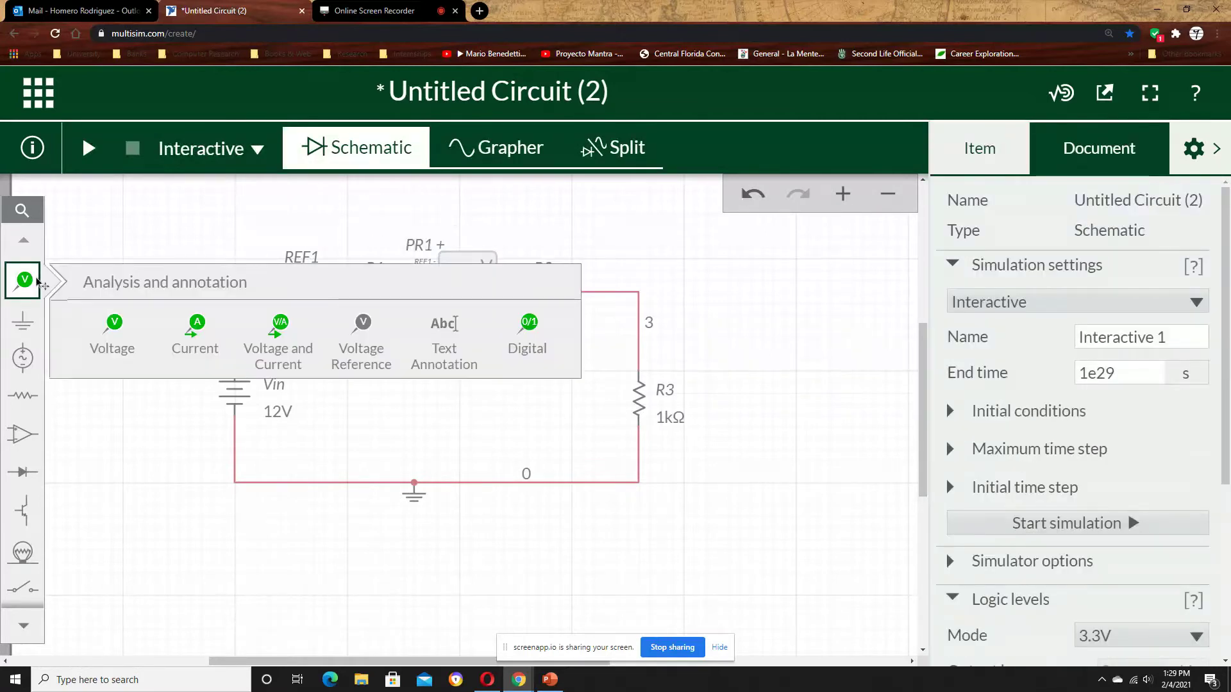
pyautogui.click(105, 324)
pyautogui.click(653, 274)
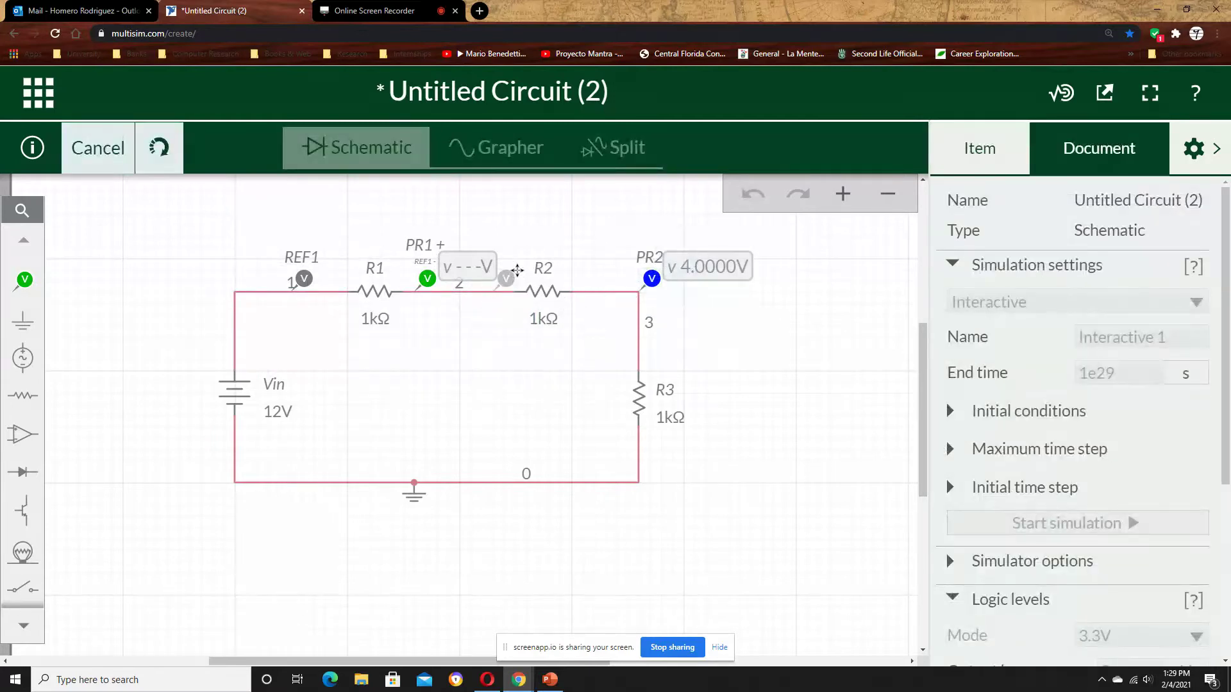
pyautogui.click(505, 277)
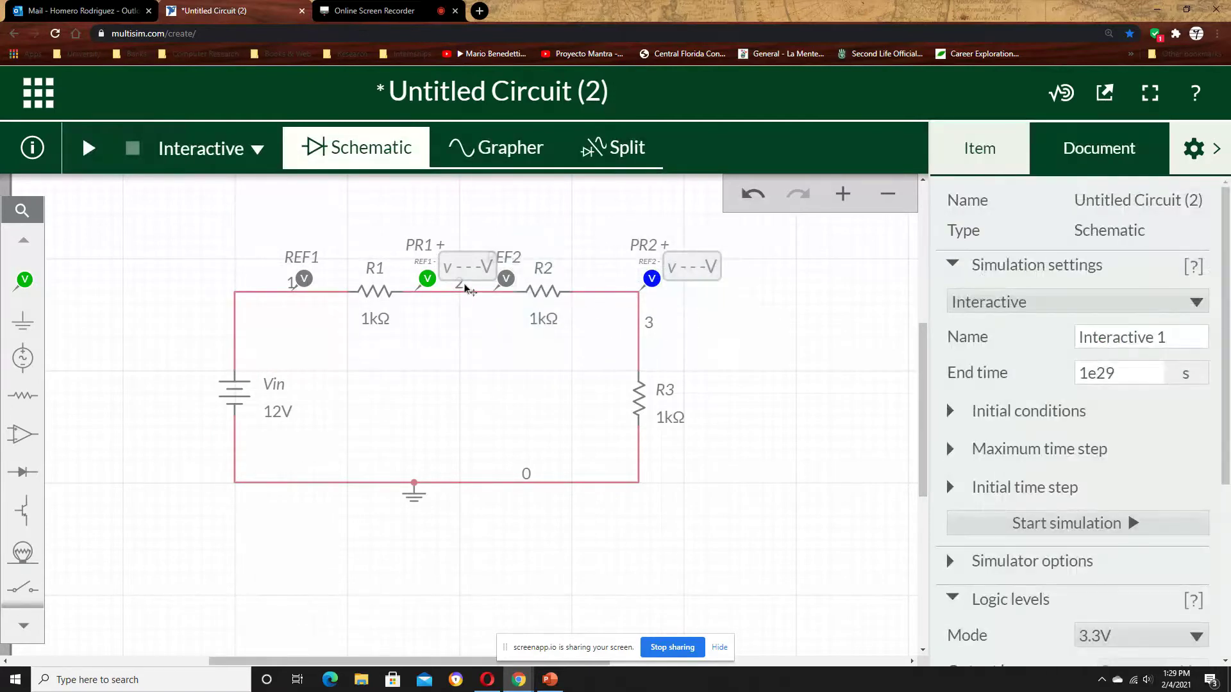
# Shift REF1, R1 and PR1 left to tidy the layout around R1
pyautogui.click(423, 277)
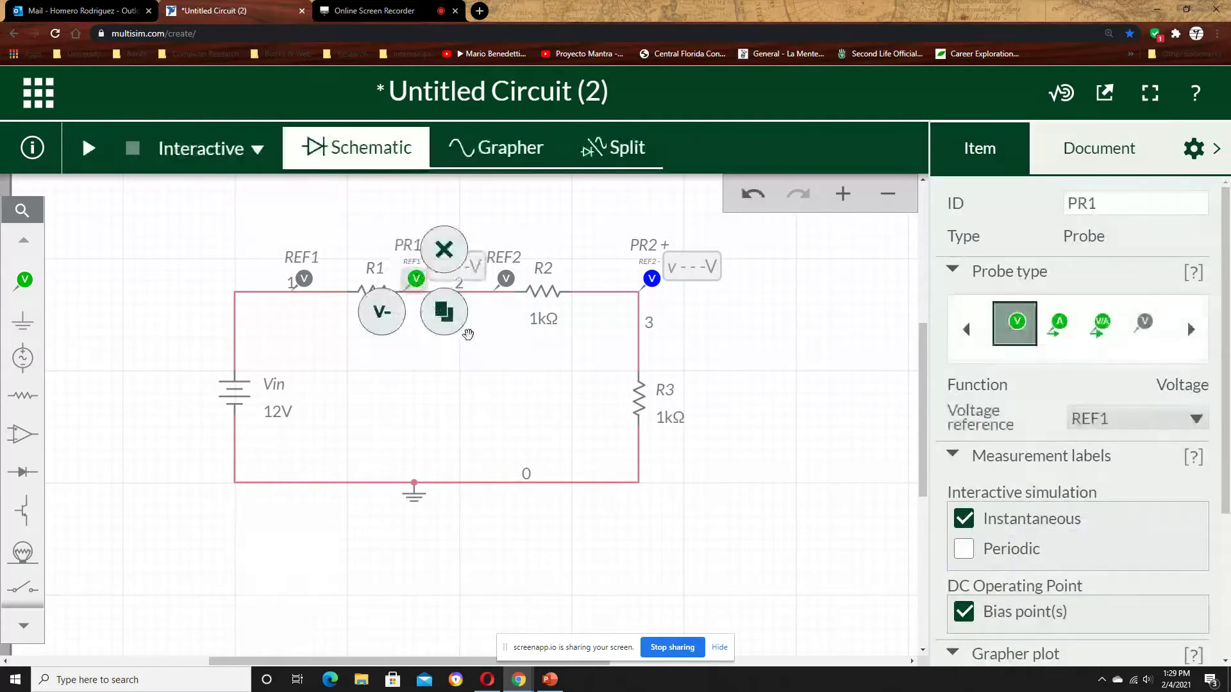
pyautogui.moveTo(304, 278); pyautogui.dragTo(281, 278)
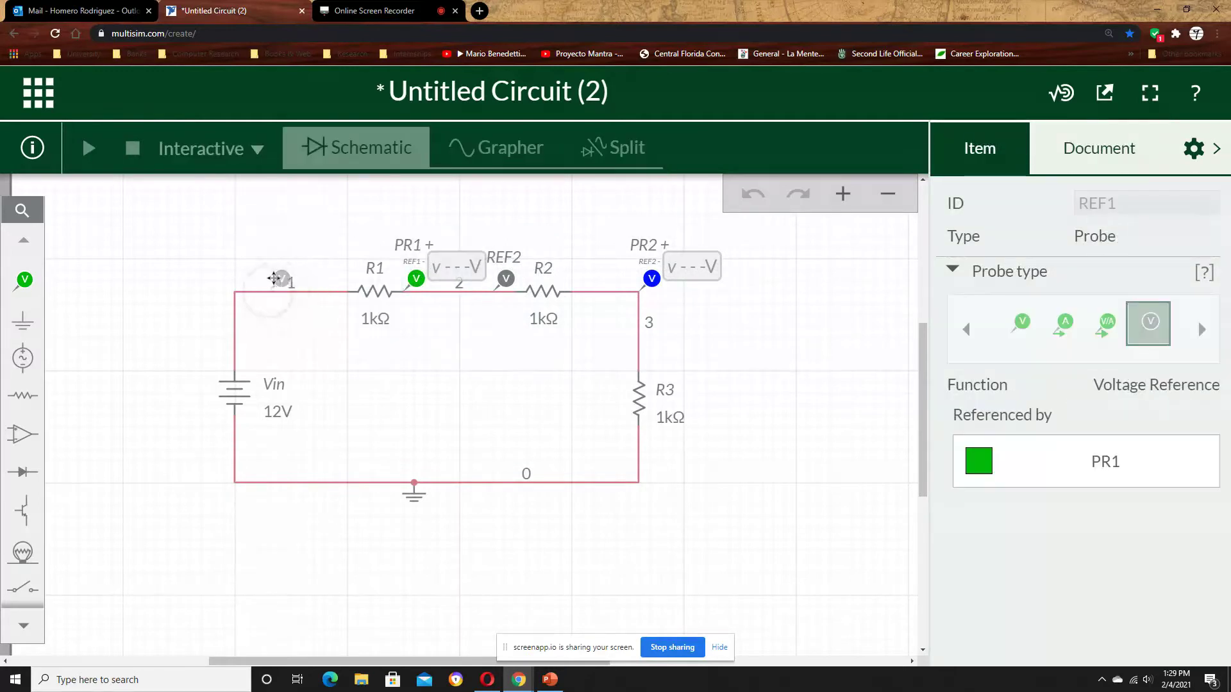
pyautogui.moveTo(375, 290); pyautogui.dragTo(338, 291)
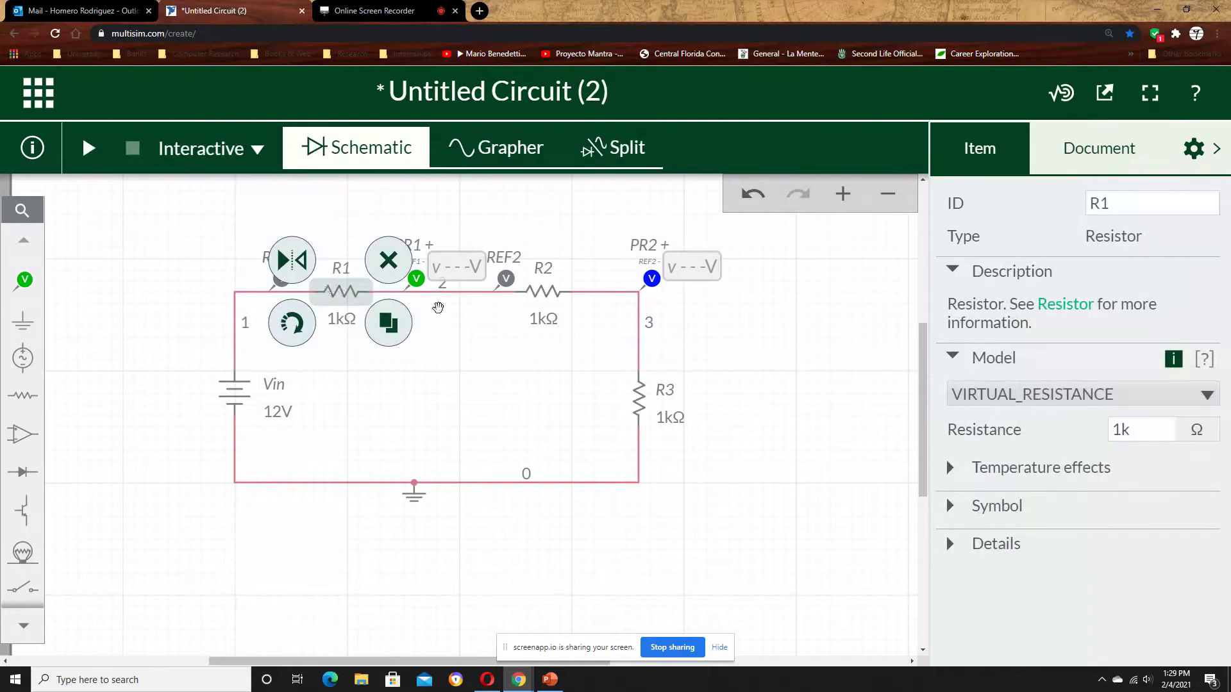
pyautogui.click(471, 323)
pyautogui.moveTo(414, 277); pyautogui.dragTo(383, 277)
pyautogui.click(489, 321)
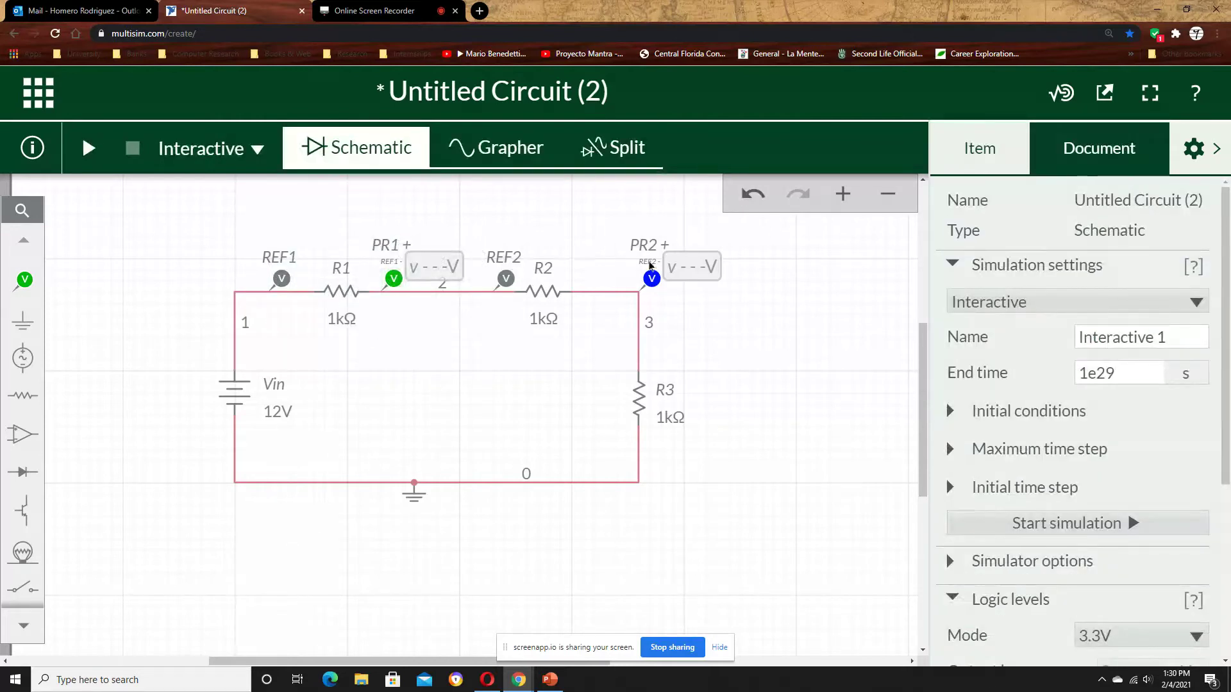
# Place voltage probe PR3 on the wire below R3 and colour it red
pyautogui.click(24, 279)
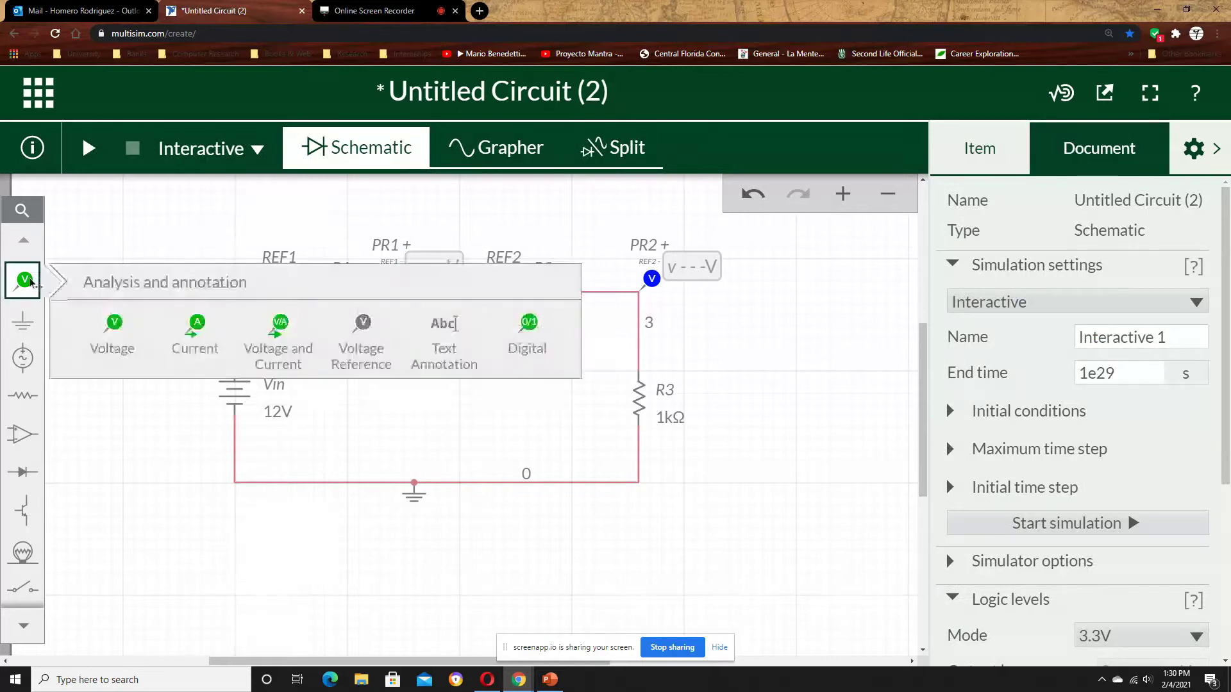
pyautogui.click(112, 328)
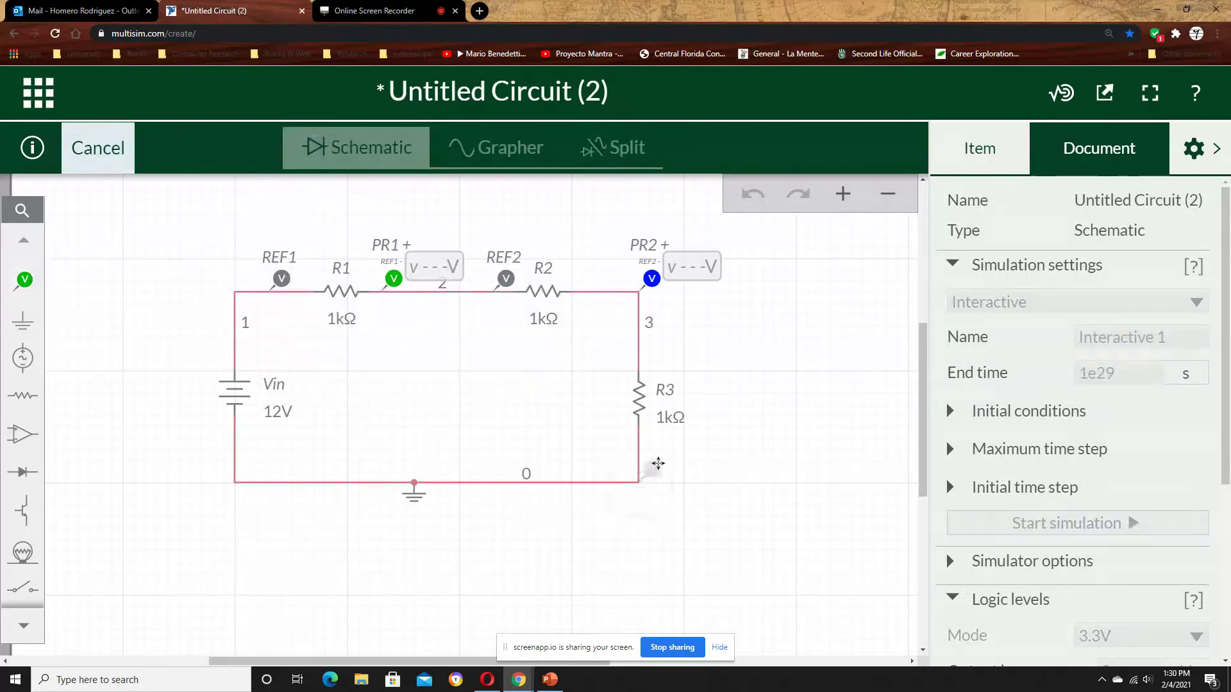
pyautogui.click(657, 461)
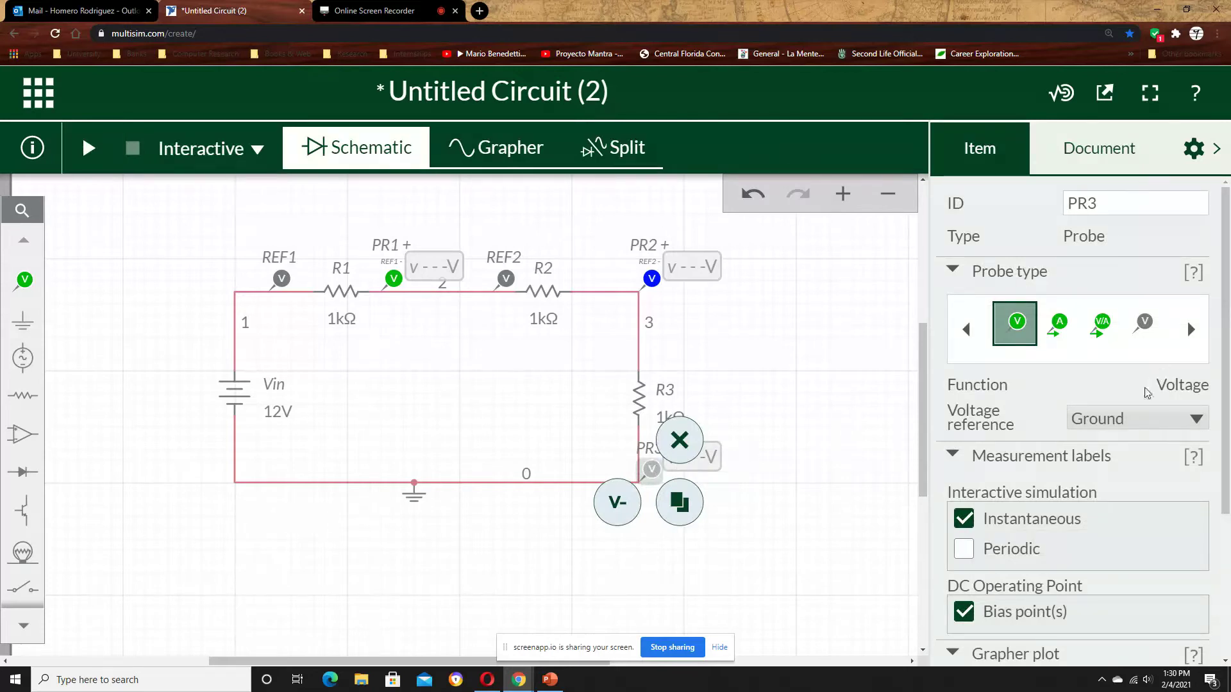
pyautogui.scroll(-3, 1083, 457)
pyautogui.click(1075, 514)
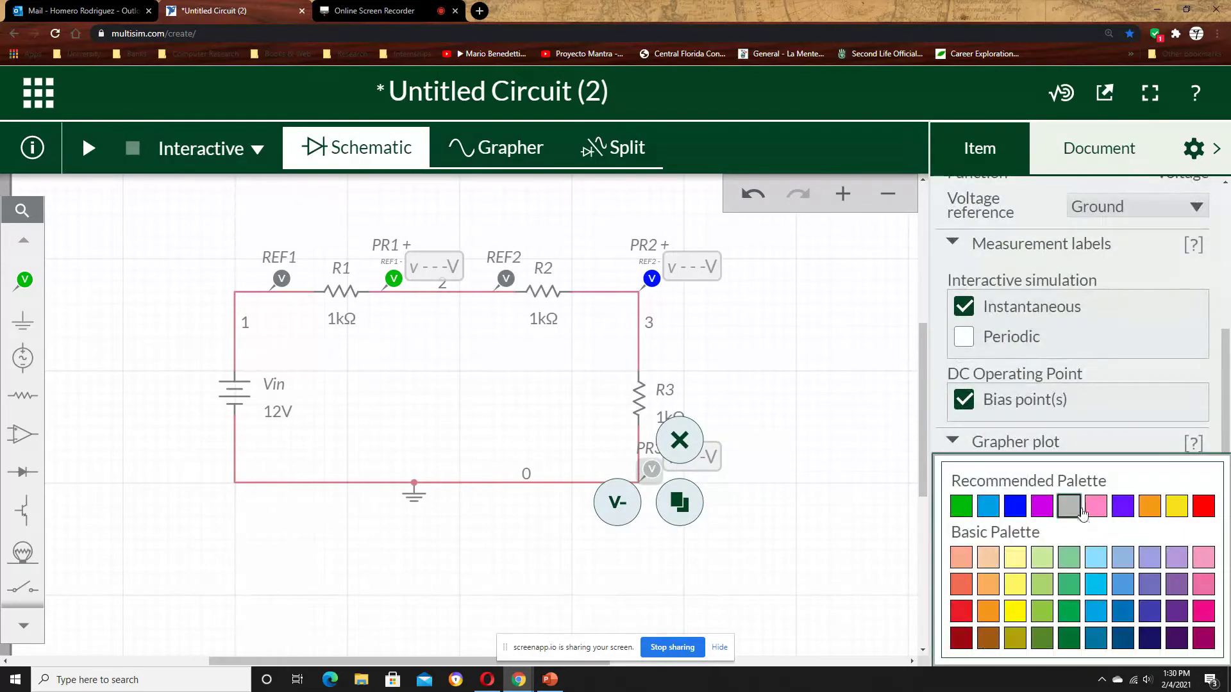
pyautogui.click(1204, 507)
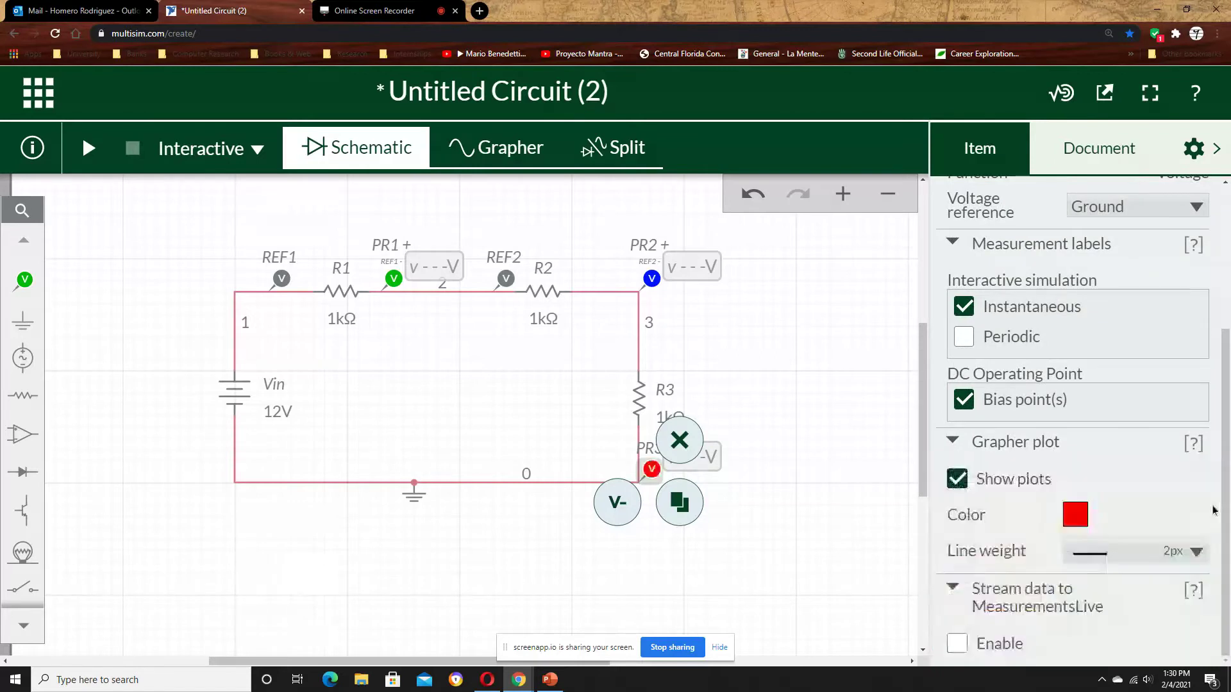
# Add reference probe REF3 at node 3 above R3 and run the simulation
pyautogui.click(625, 509)
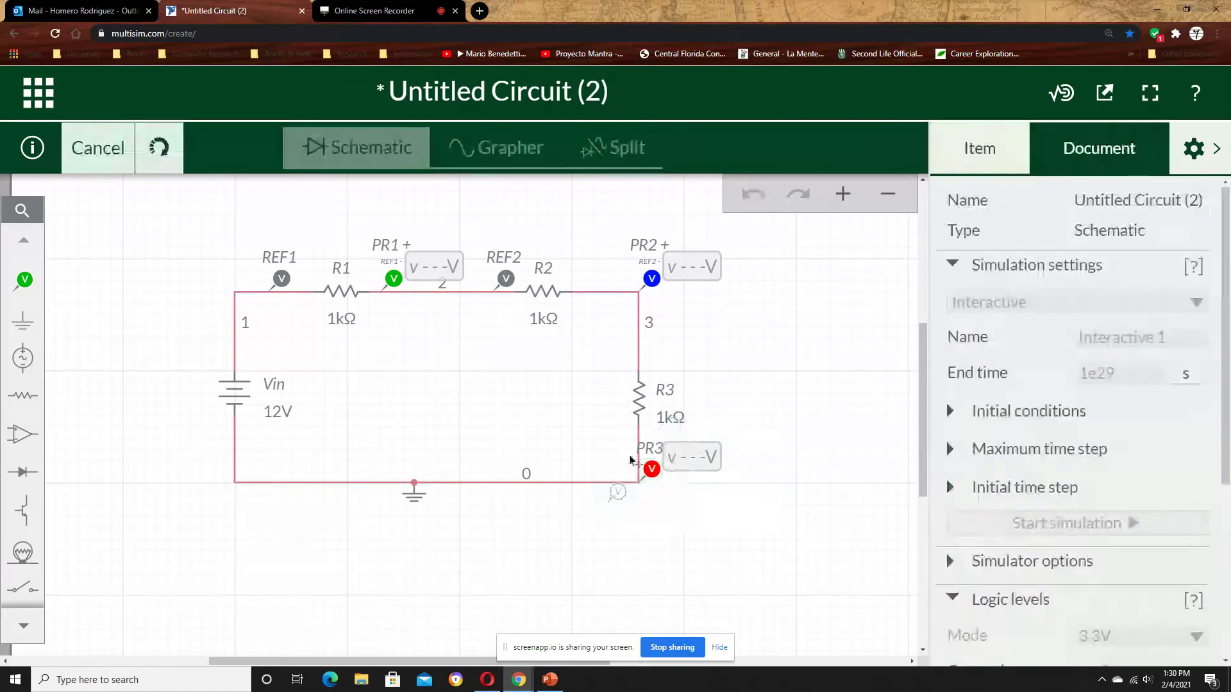
pyautogui.click(654, 352)
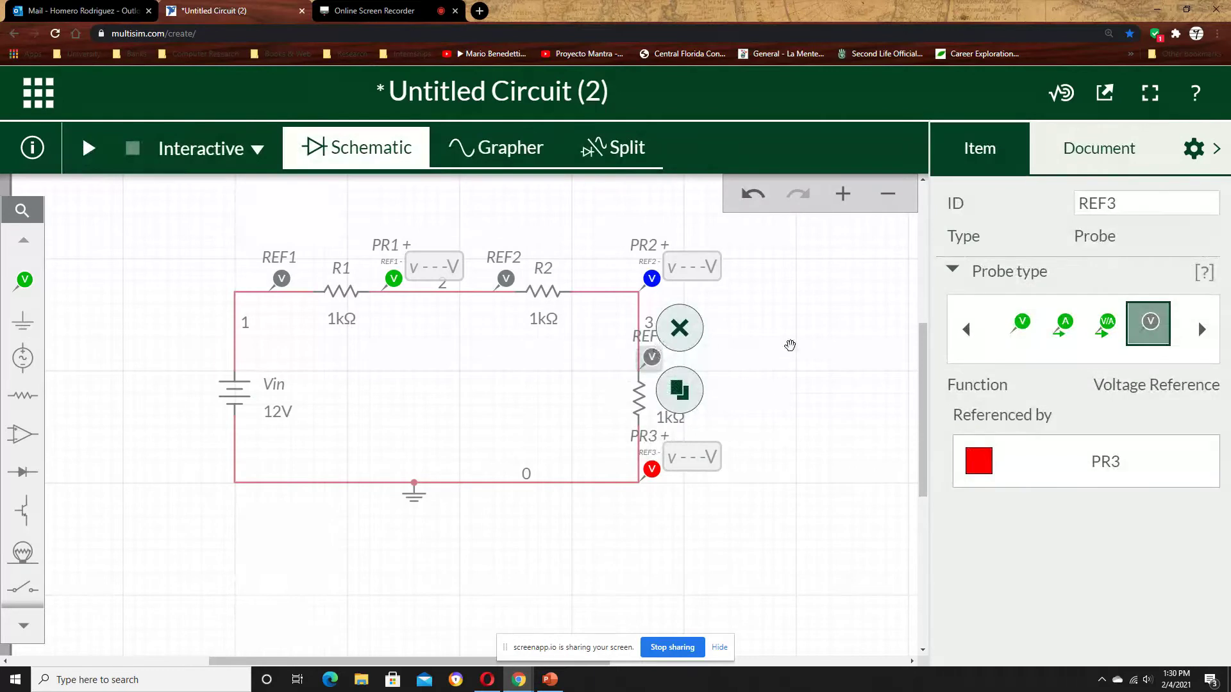
pyautogui.click(752, 343)
pyautogui.click(89, 149)
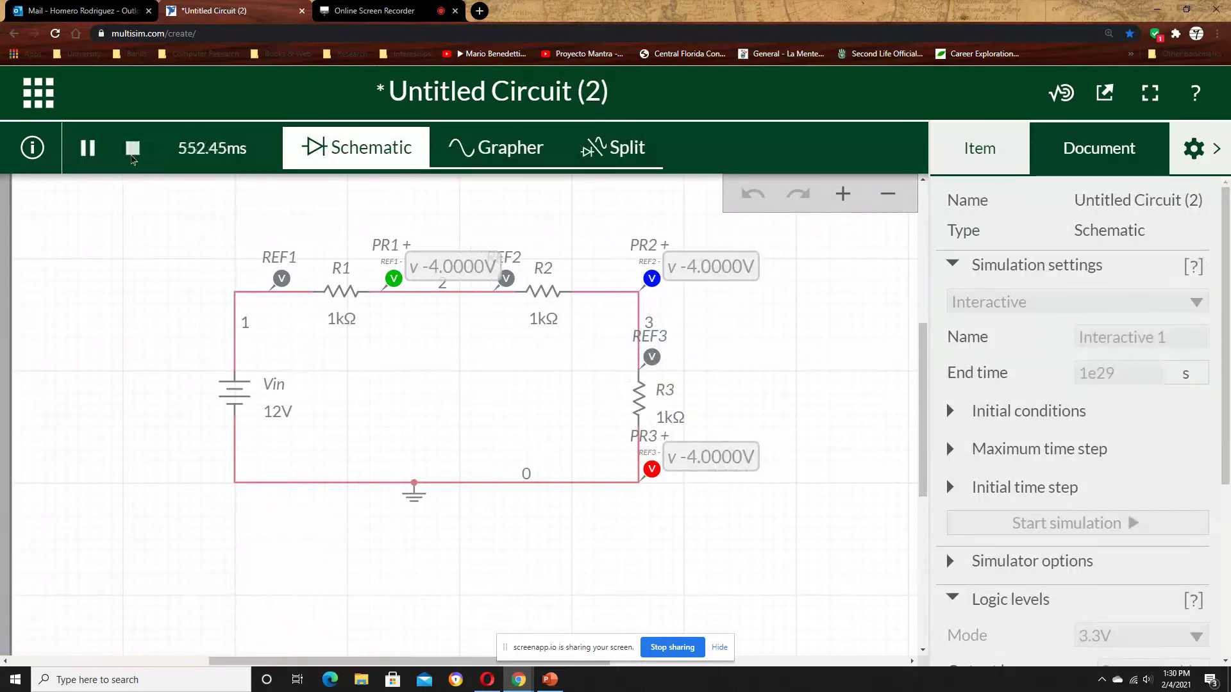
# Stop the running simulation
pyautogui.click(133, 150)
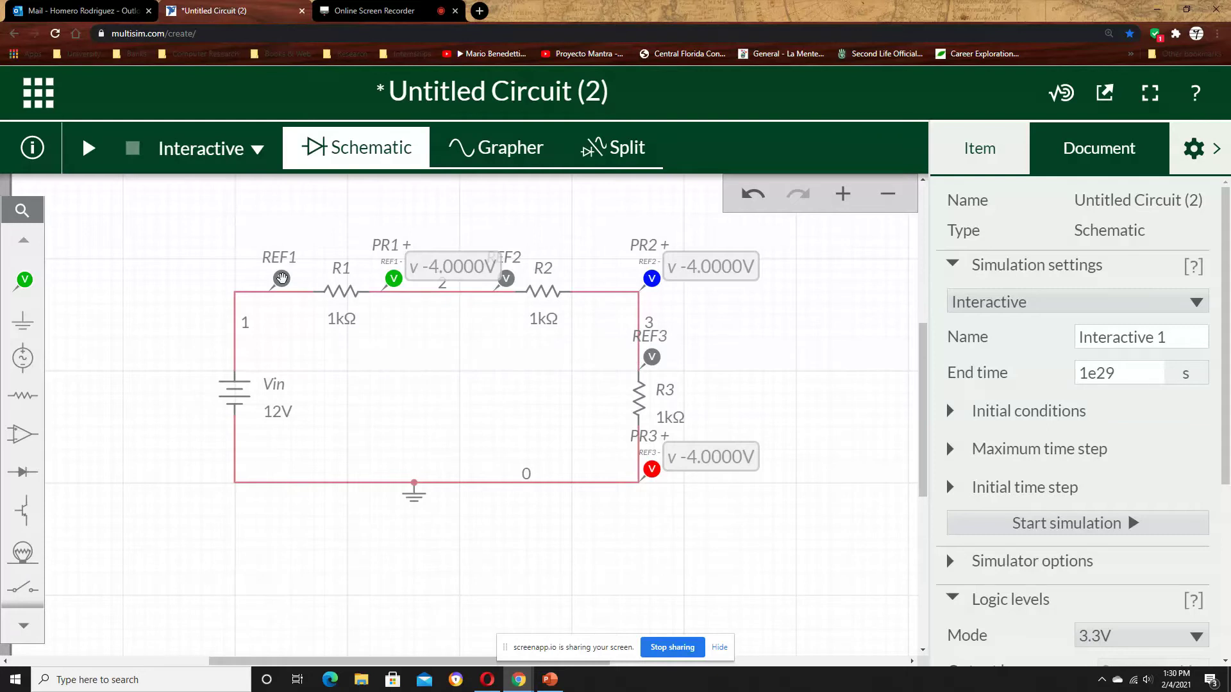
# Delete REF1, PR1, REF2, REF3 and PR3, then simulate so PR2 reads 4.0000V
pyautogui.click(281, 278)
pyautogui.click(310, 244)
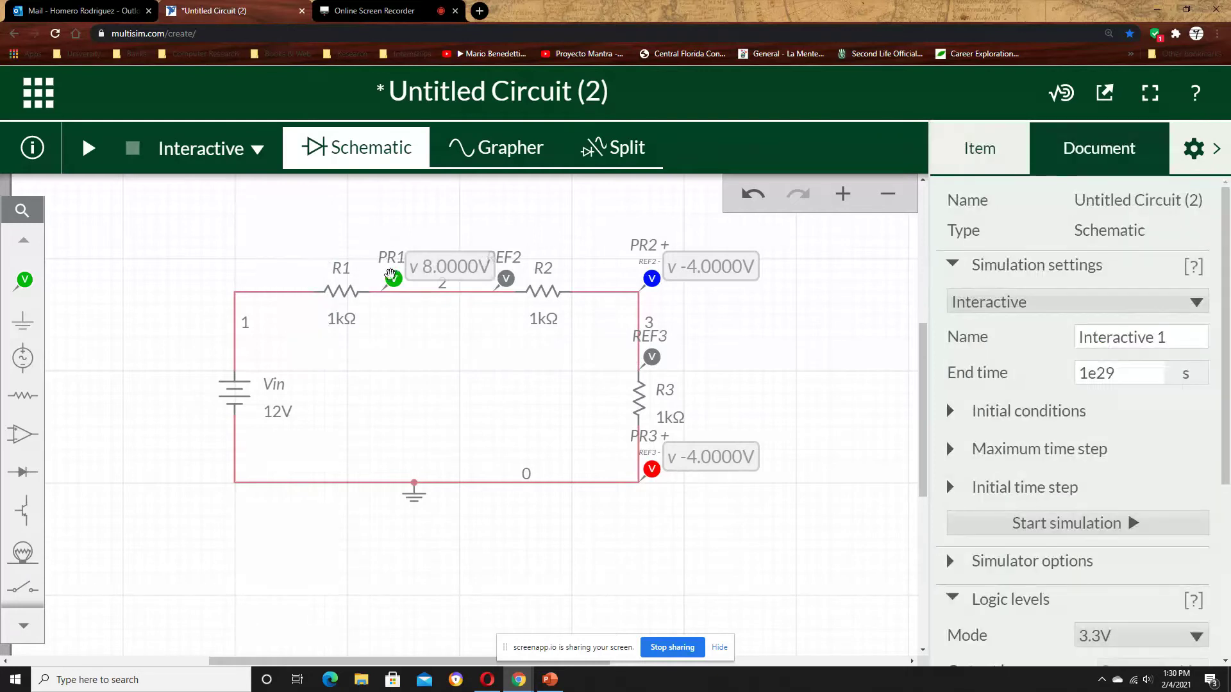
pyautogui.click(391, 276)
pyautogui.click(420, 246)
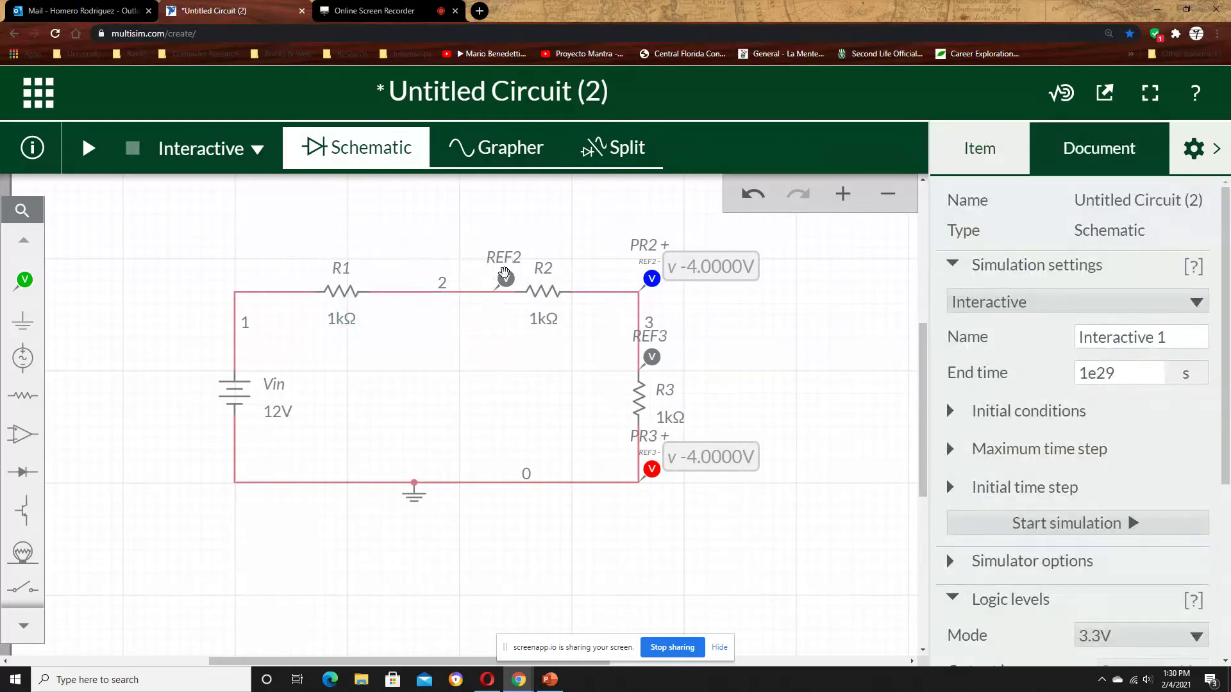
pyautogui.click(505, 275)
pyautogui.click(533, 247)
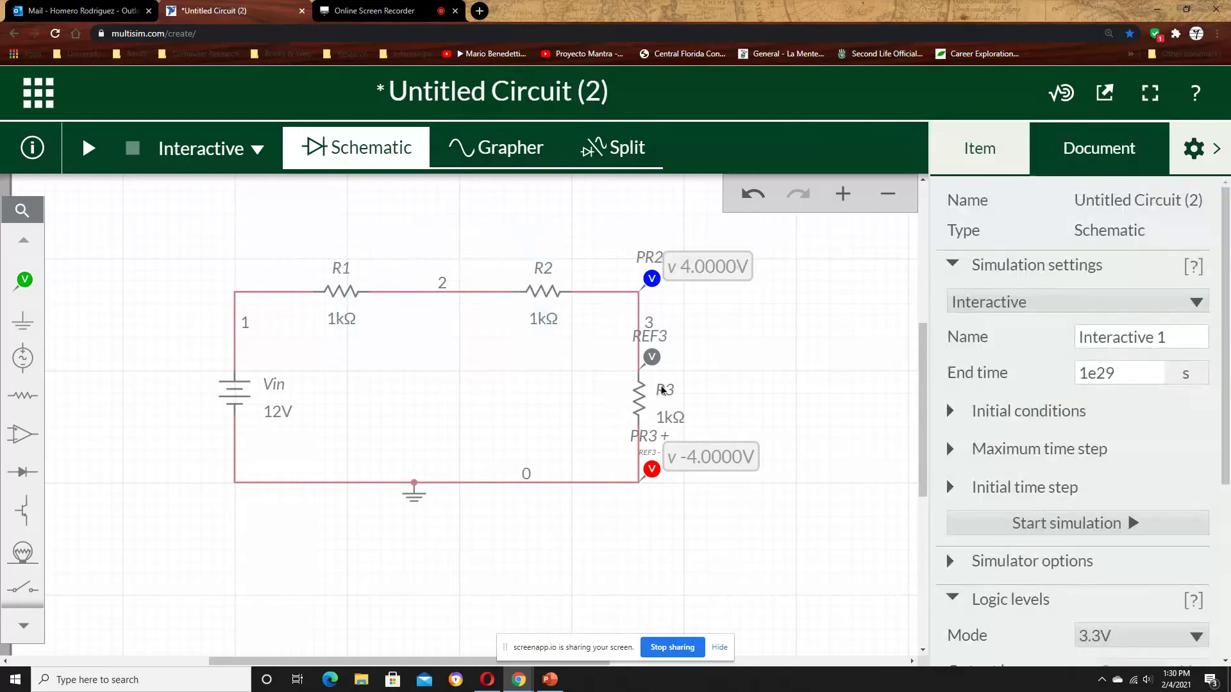
pyautogui.click(651, 356)
pyautogui.click(678, 327)
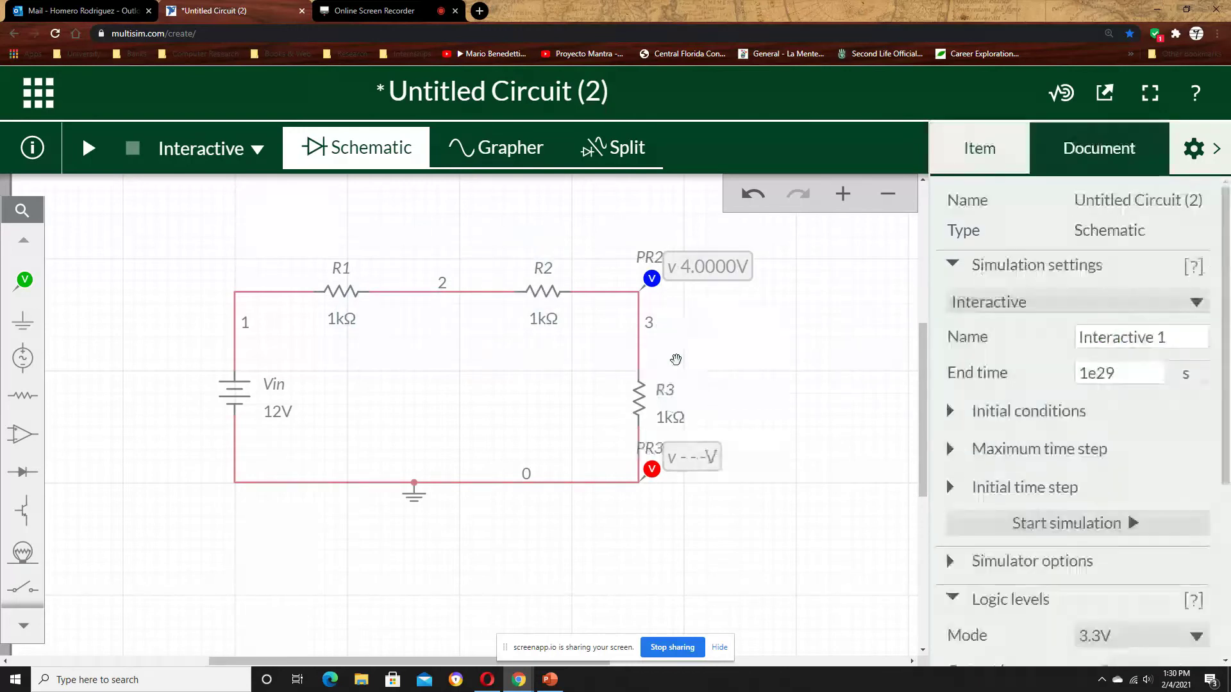
pyautogui.click(651, 470)
pyautogui.click(667, 511)
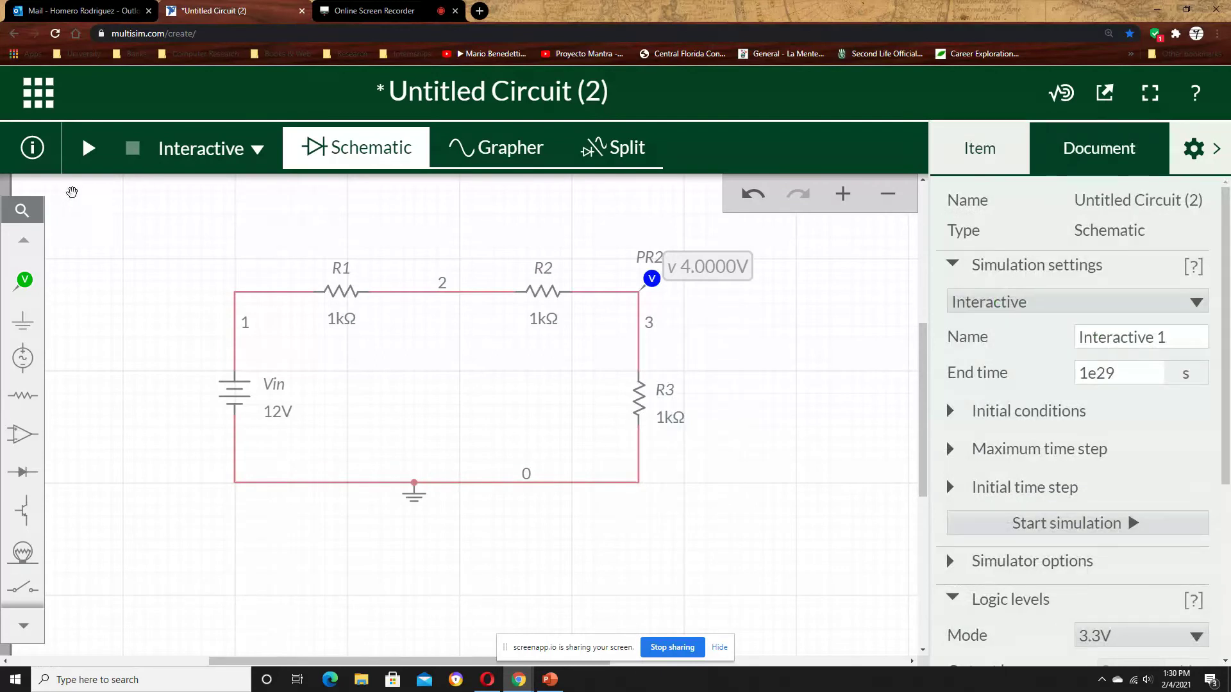
pyautogui.click(89, 148)
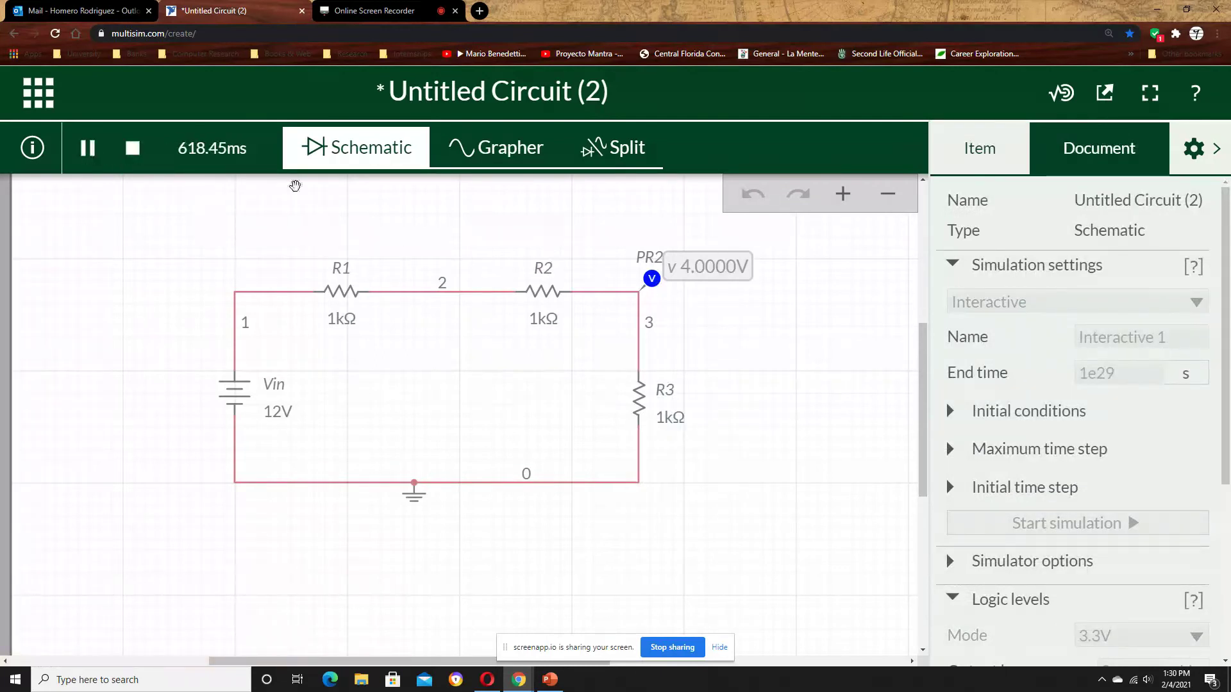
# Give PR2 a reference probe REF1 on the wire below Vin and run the simulation
pyautogui.click(133, 148)
pyautogui.click(650, 279)
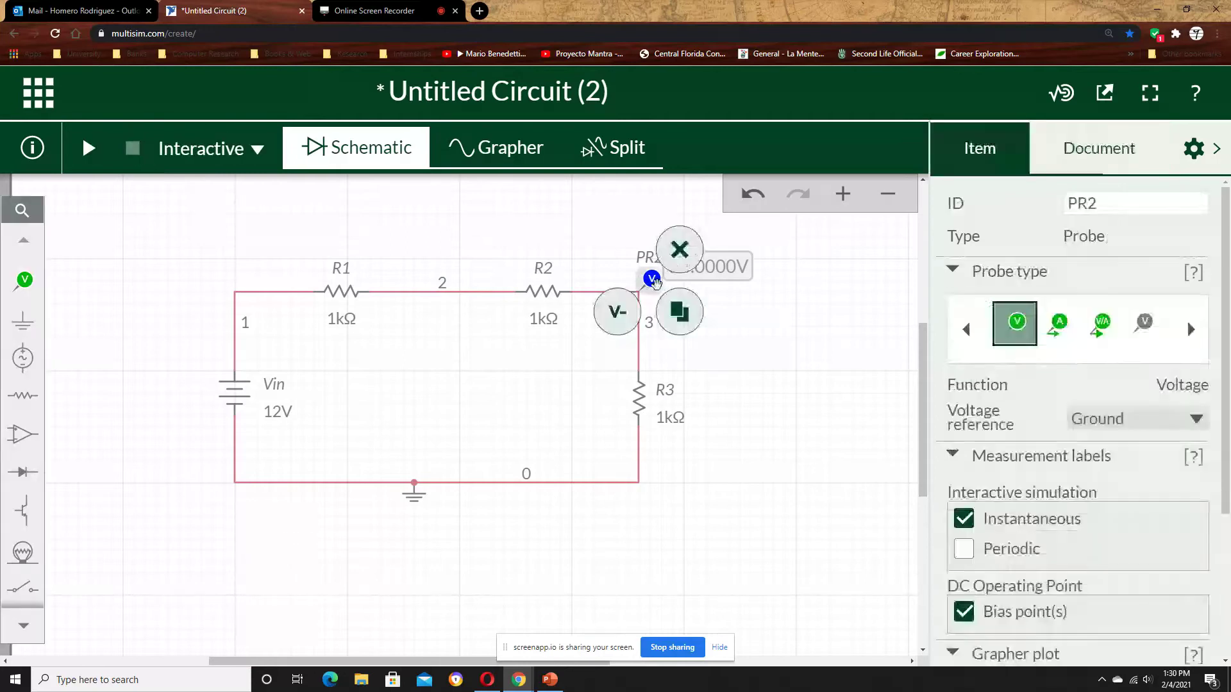
pyautogui.click(614, 314)
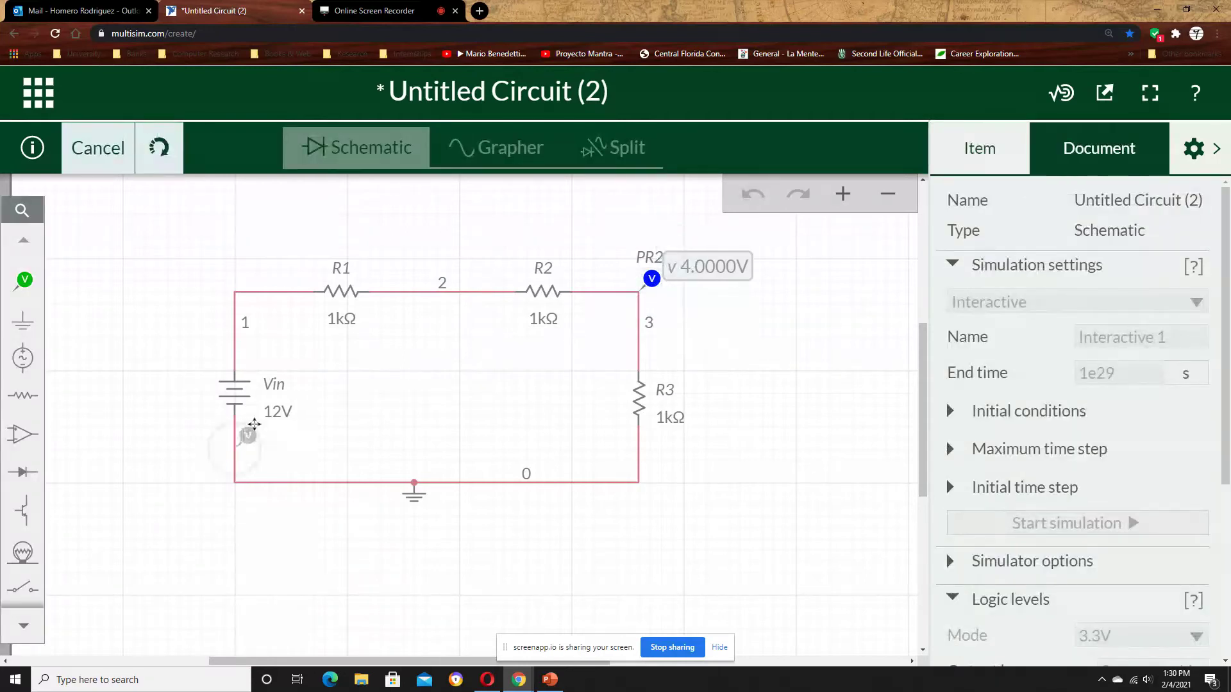
pyautogui.click(252, 423)
pyautogui.click(84, 148)
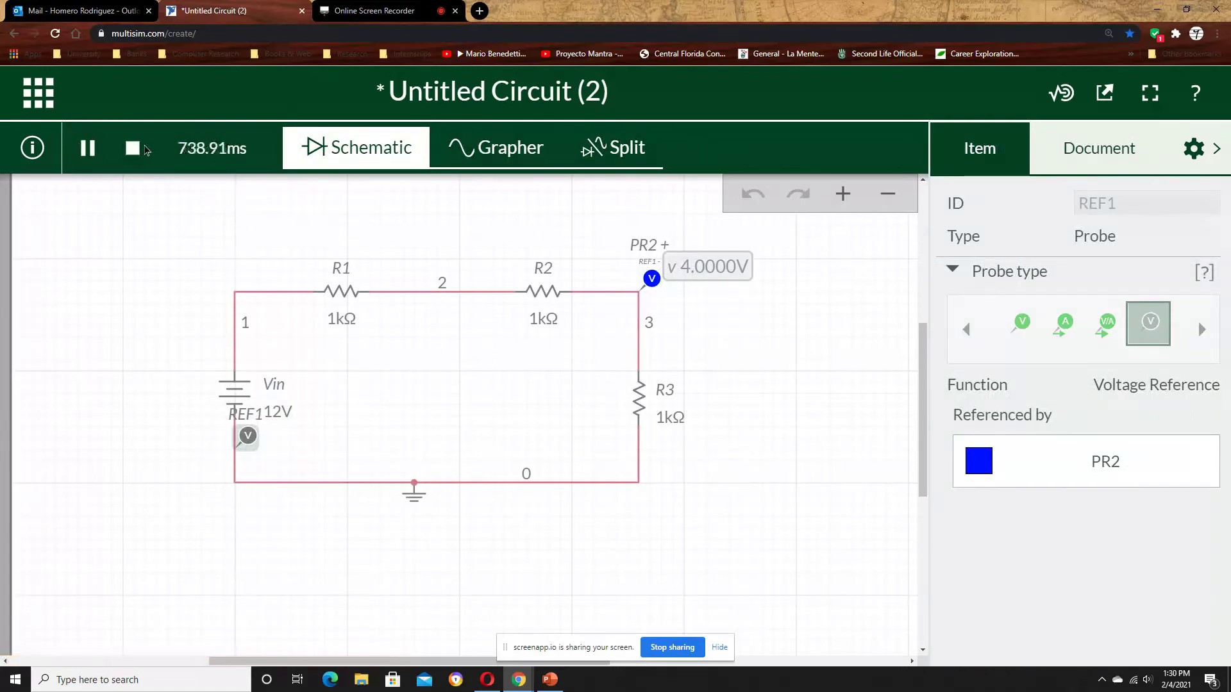
# Test PR2 beside R3 in a quick simulation, then move PR2 back to node 3
pyautogui.click(132, 149)
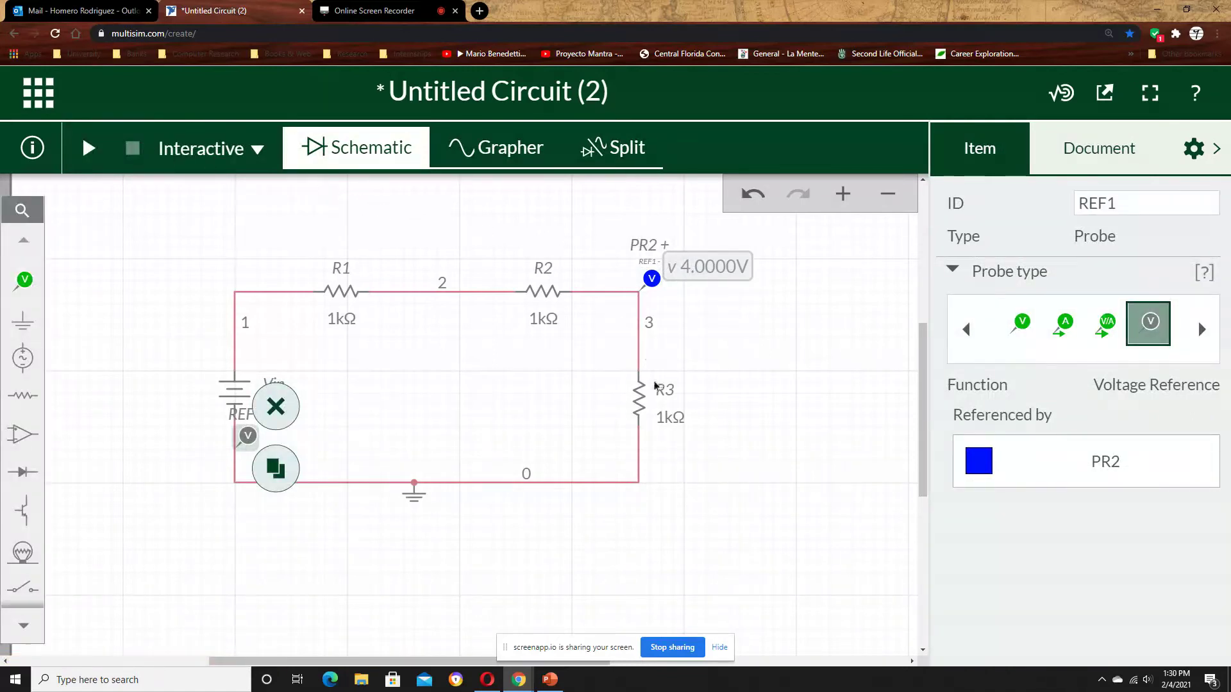
pyautogui.moveTo(657, 274); pyautogui.dragTo(657, 434)
pyautogui.click(89, 149)
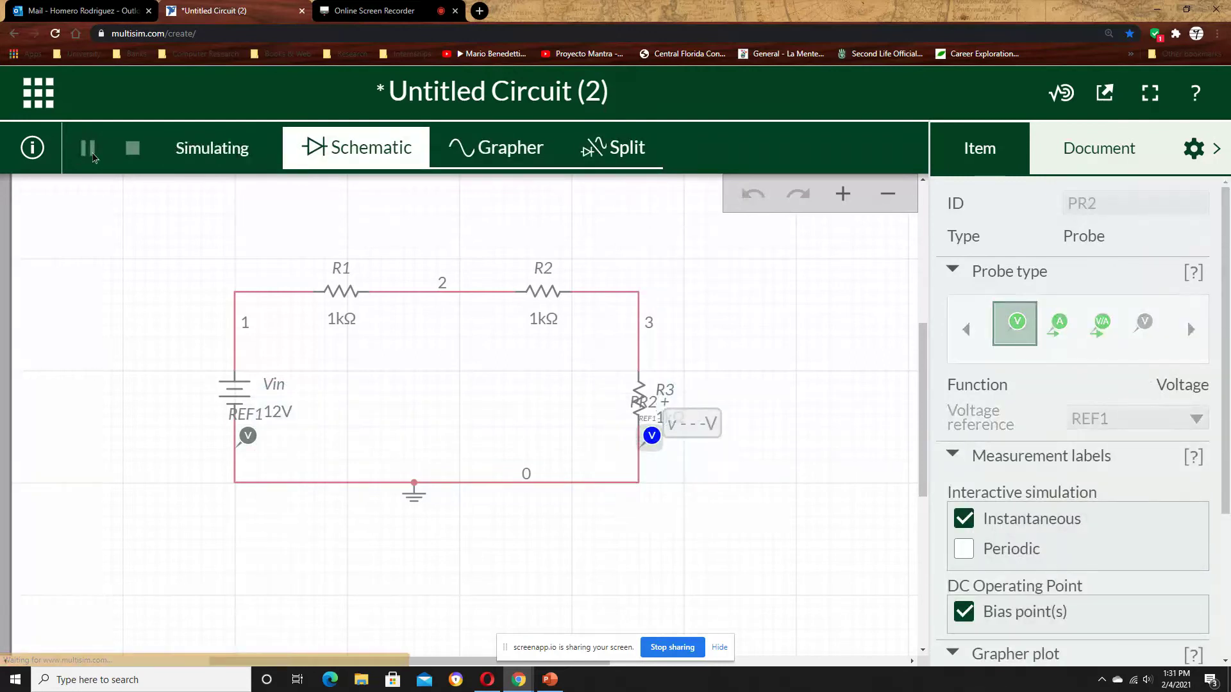
pyautogui.click(89, 149)
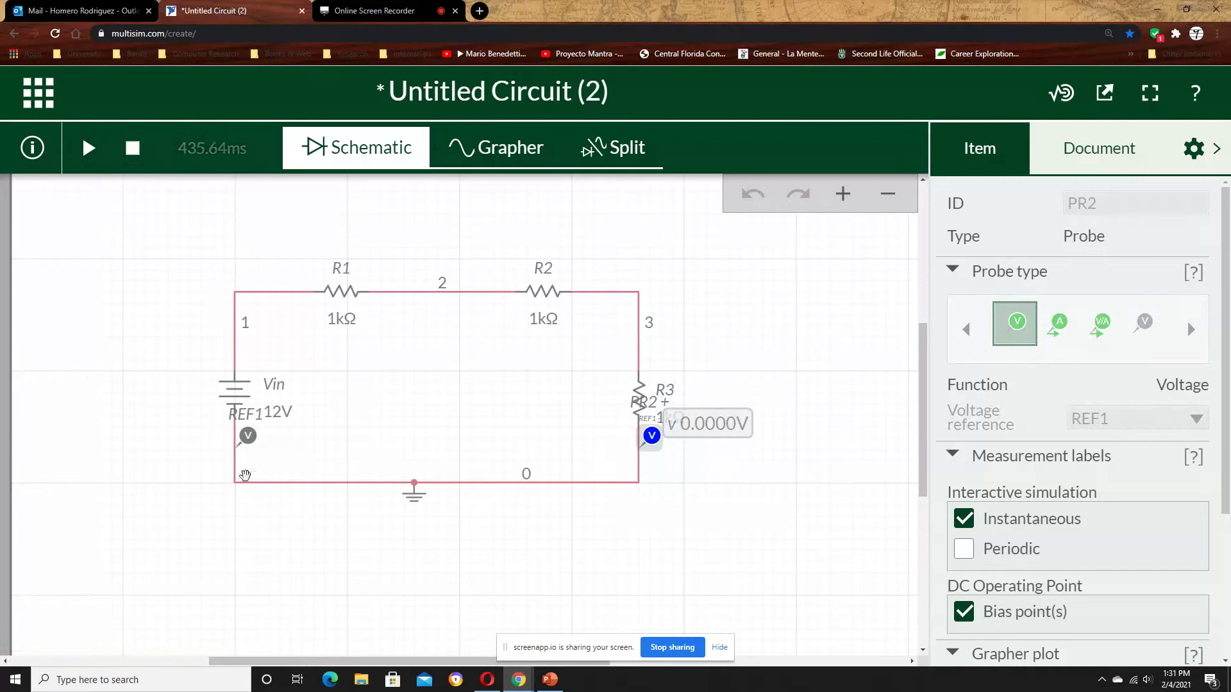
pyautogui.moveTo(656, 439); pyautogui.dragTo(679, 365)
pyautogui.click(678, 365)
pyautogui.moveTo(638, 421); pyautogui.dragTo(639, 304)
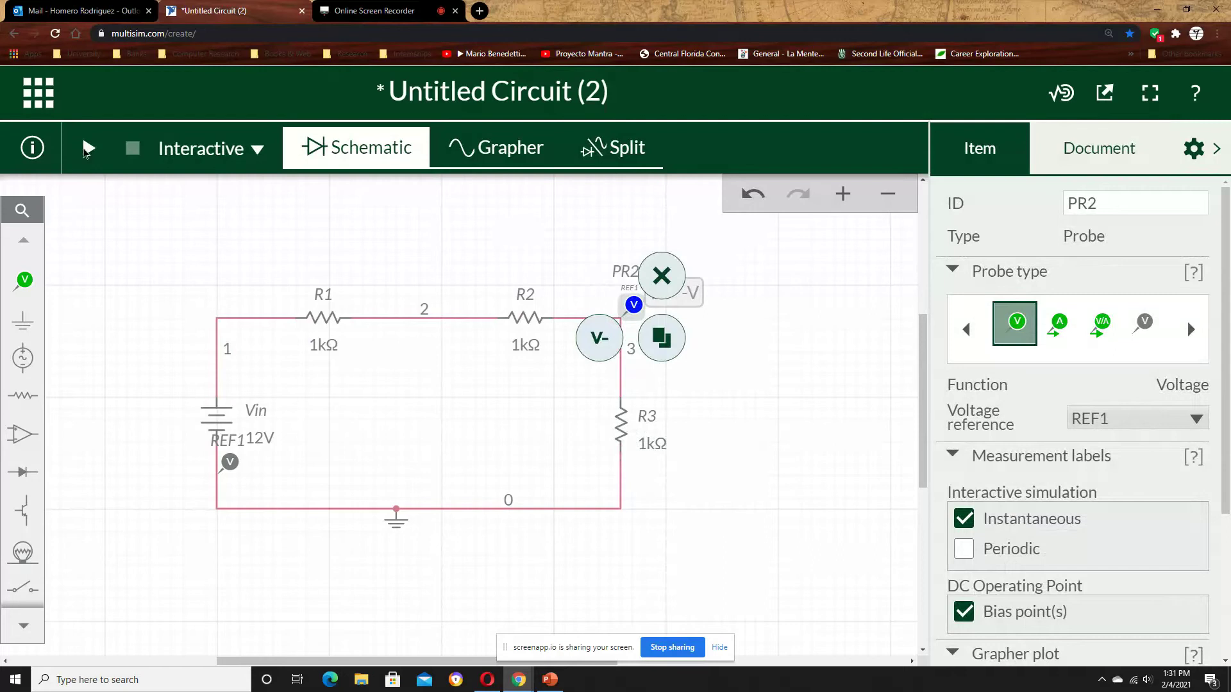
# Simulate PR2 at node 3, then move it to node 2 between R1 and R2 and simulate again
pyautogui.click(86, 149)
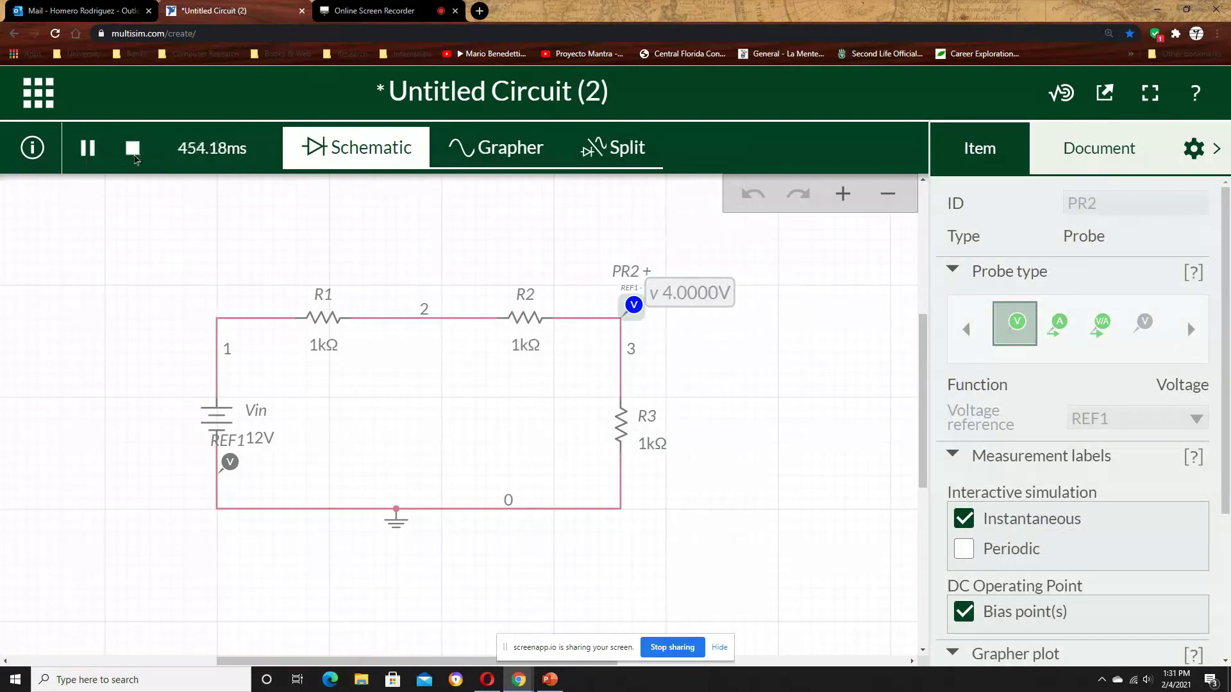
pyautogui.click(133, 150)
pyautogui.moveTo(635, 304); pyautogui.dragTo(465, 304)
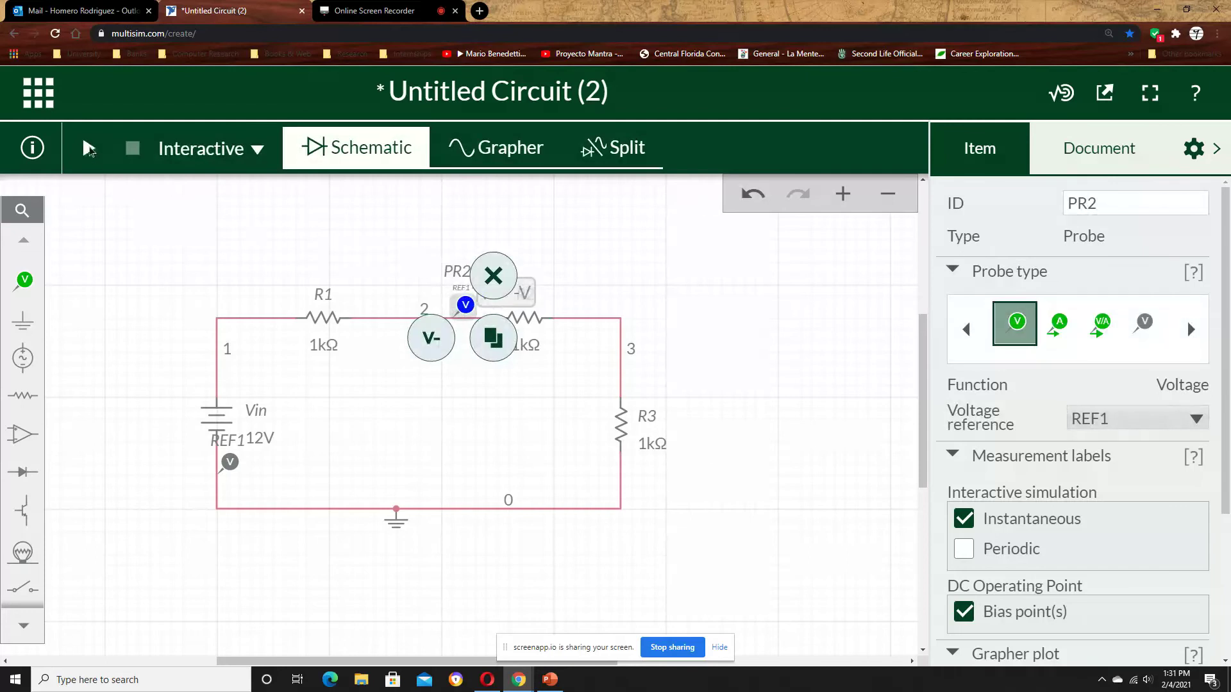
pyautogui.click(89, 149)
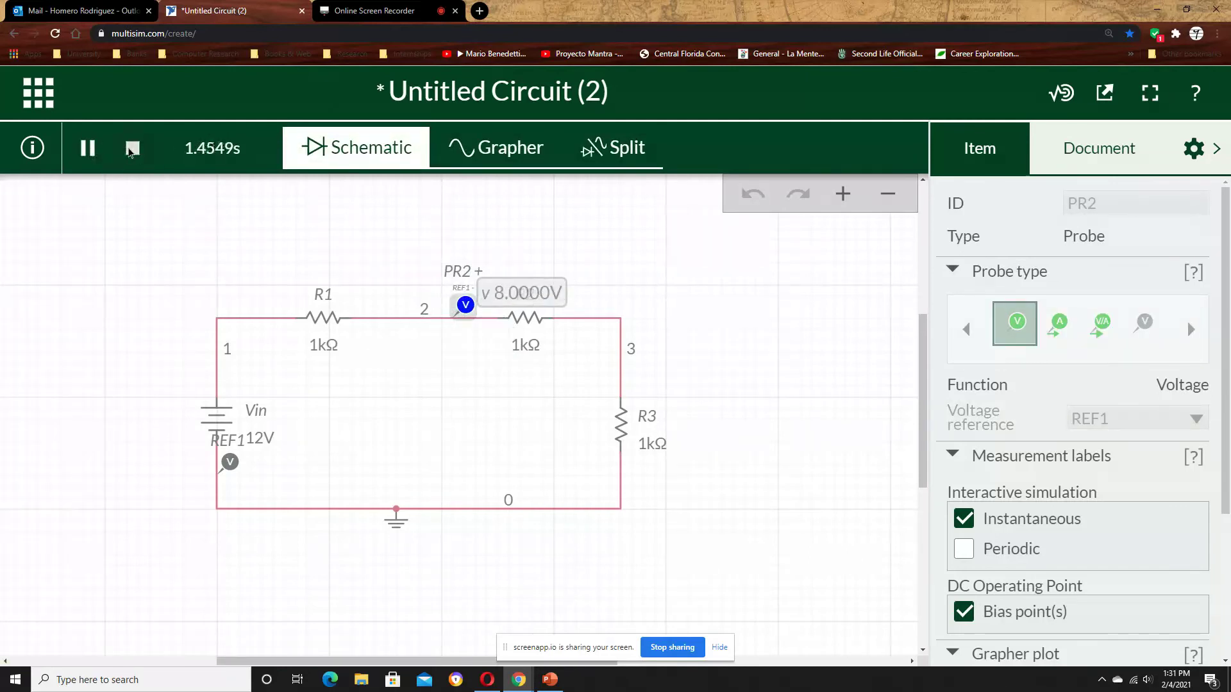
pyautogui.click(132, 149)
# Measure with PR2 near node 1, then return PR2 to node 2 and rerun the simulation
pyautogui.moveTo(465, 304); pyautogui.dragTo(255, 300)
pyautogui.click(110, 207)
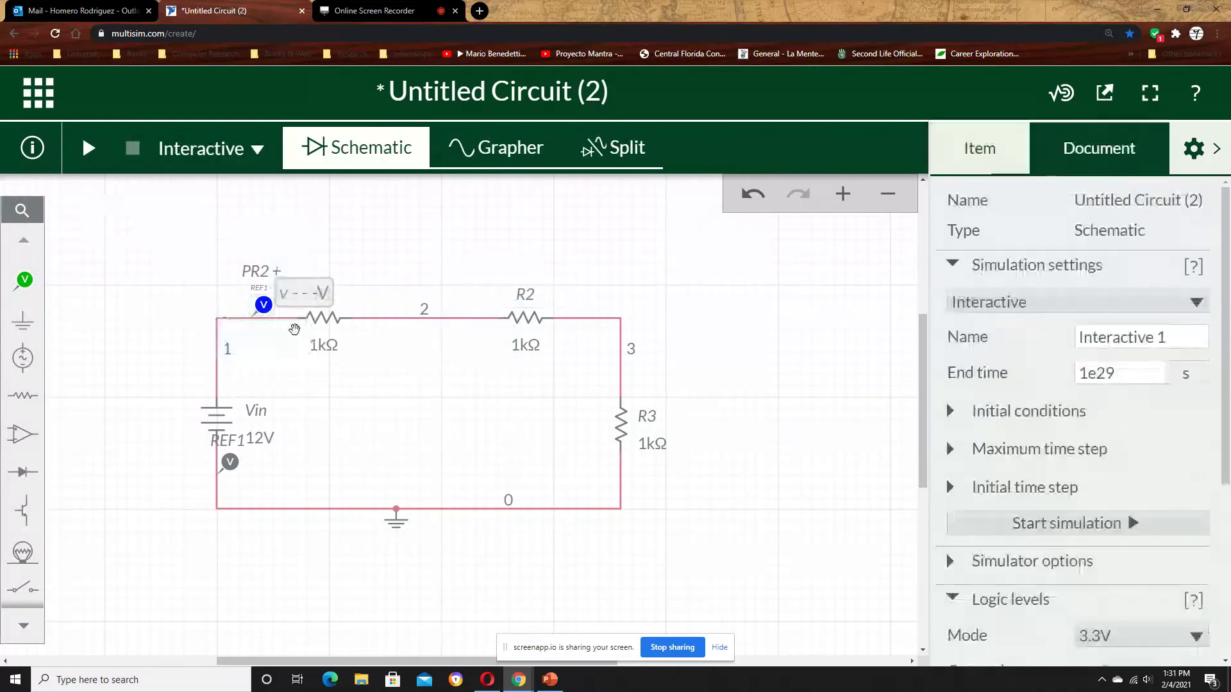
pyautogui.click(87, 150)
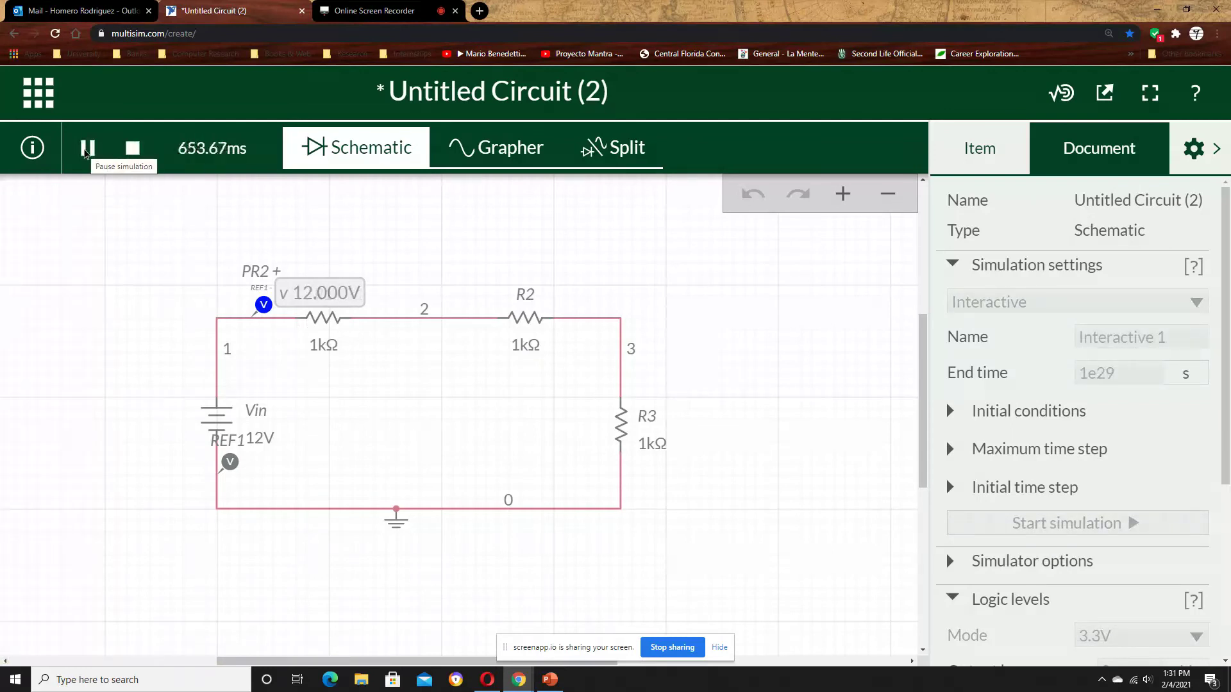
pyautogui.click(133, 148)
pyautogui.moveTo(264, 305); pyautogui.dragTo(442, 304)
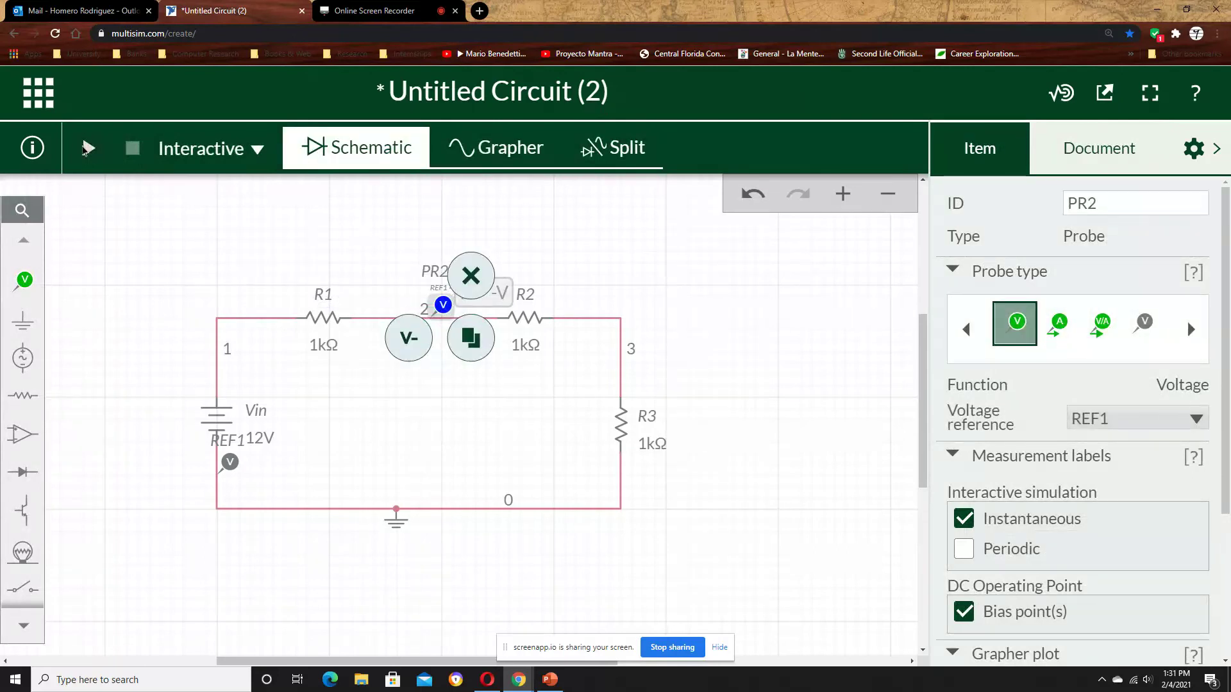
pyautogui.click(87, 149)
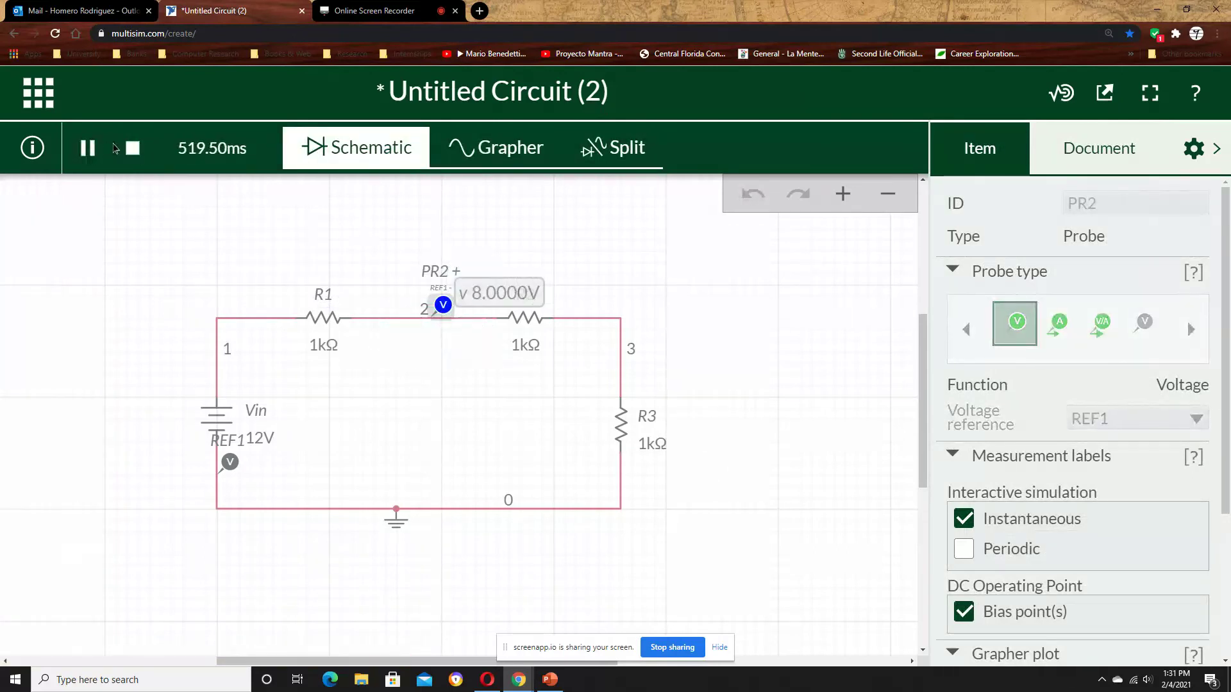
pyautogui.click(133, 148)
# Place REF1 on the wire left of R1 and simulate, so PR2 reads -4.0000V
pyautogui.moveTo(229, 462); pyautogui.dragTo(263, 303)
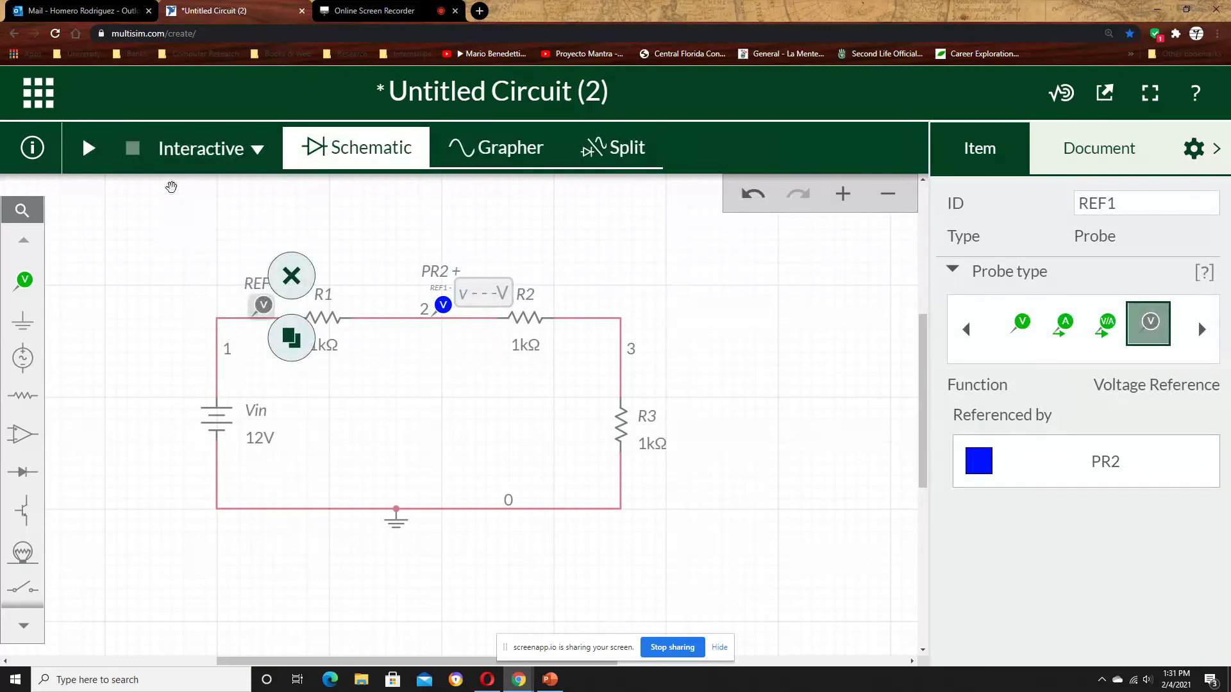
pyautogui.click(88, 150)
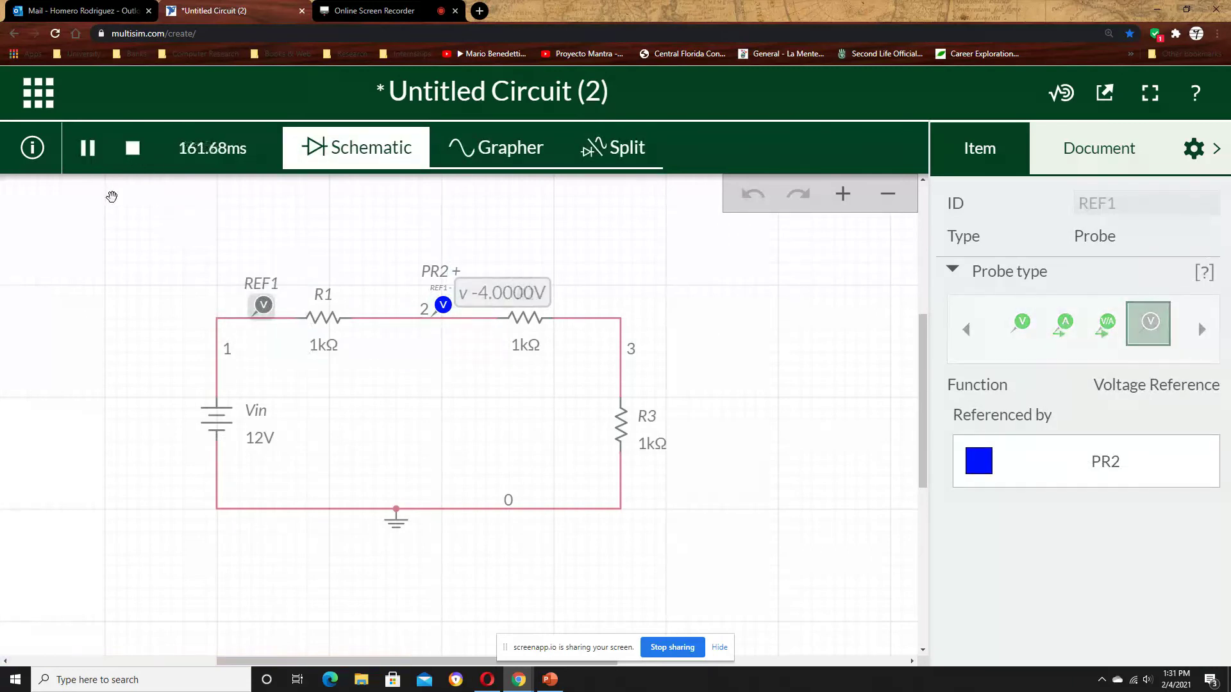
pyautogui.click(133, 148)
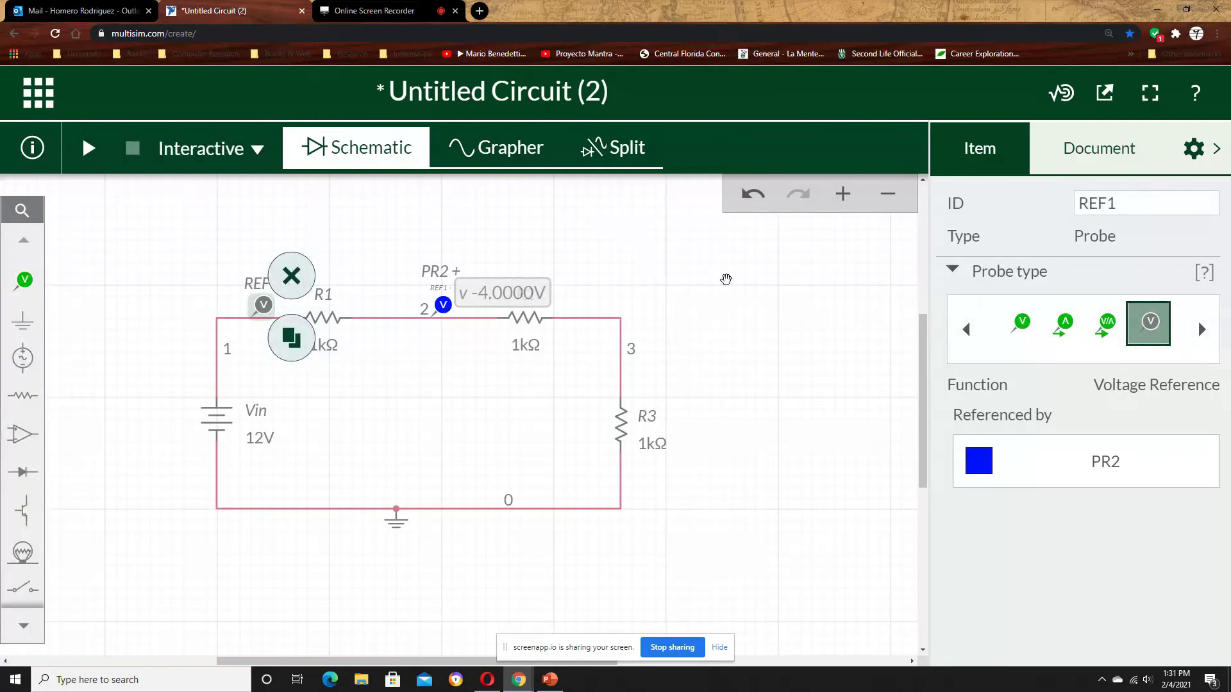